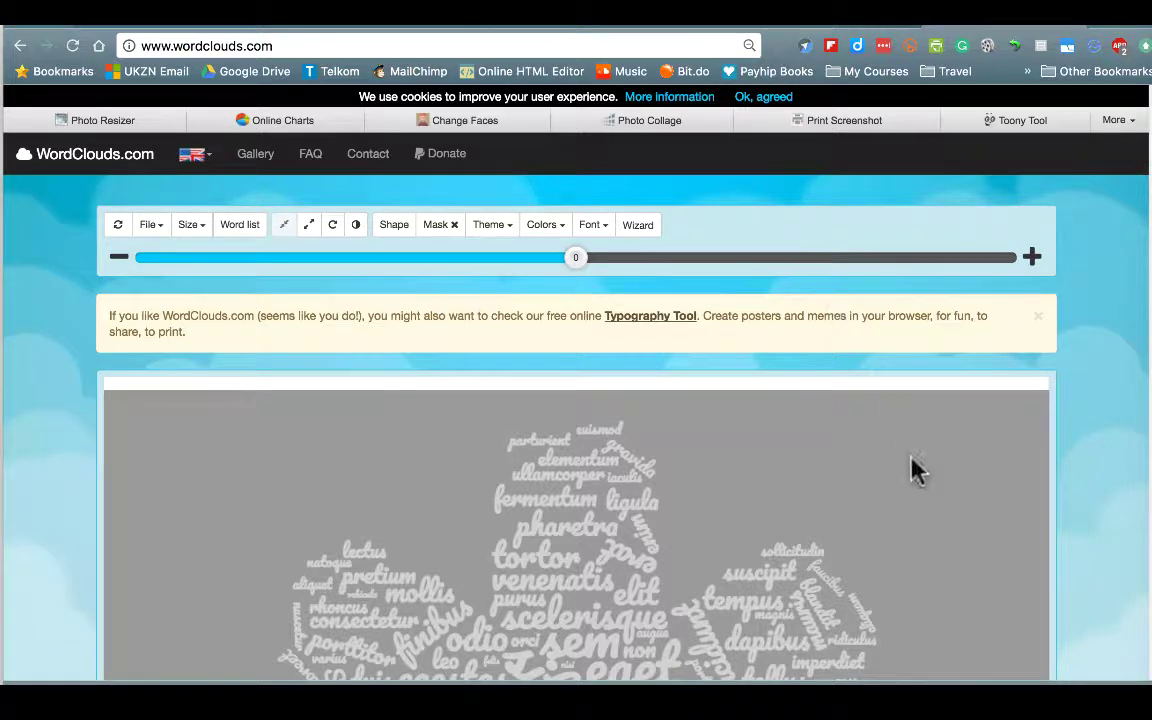
scroll(918, 486, down, 2)
scroll(918, 486, down, 3)
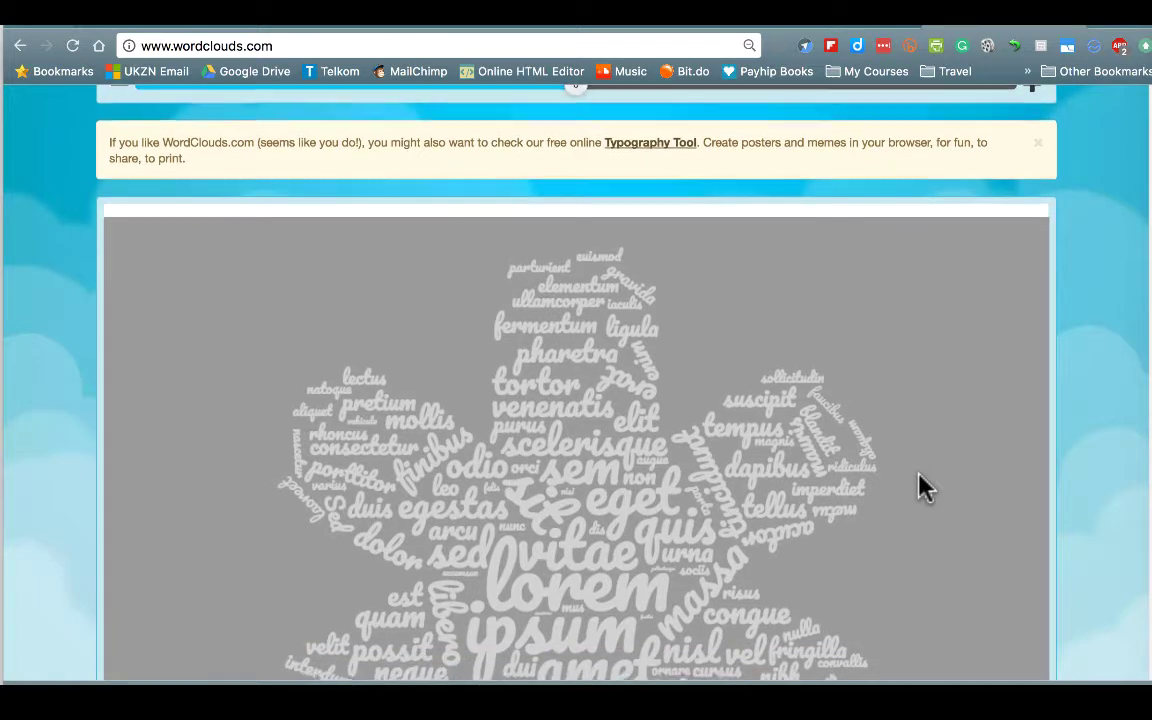
scroll(922, 487, down, 3)
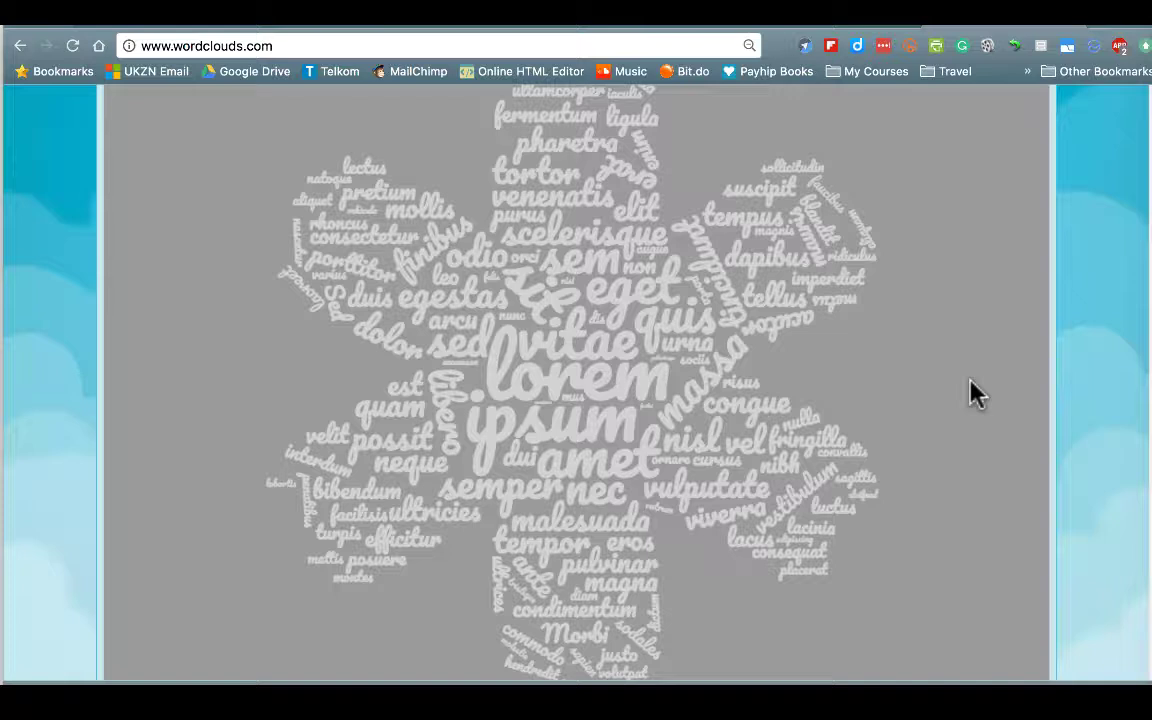
scroll(970, 381, up, 1)
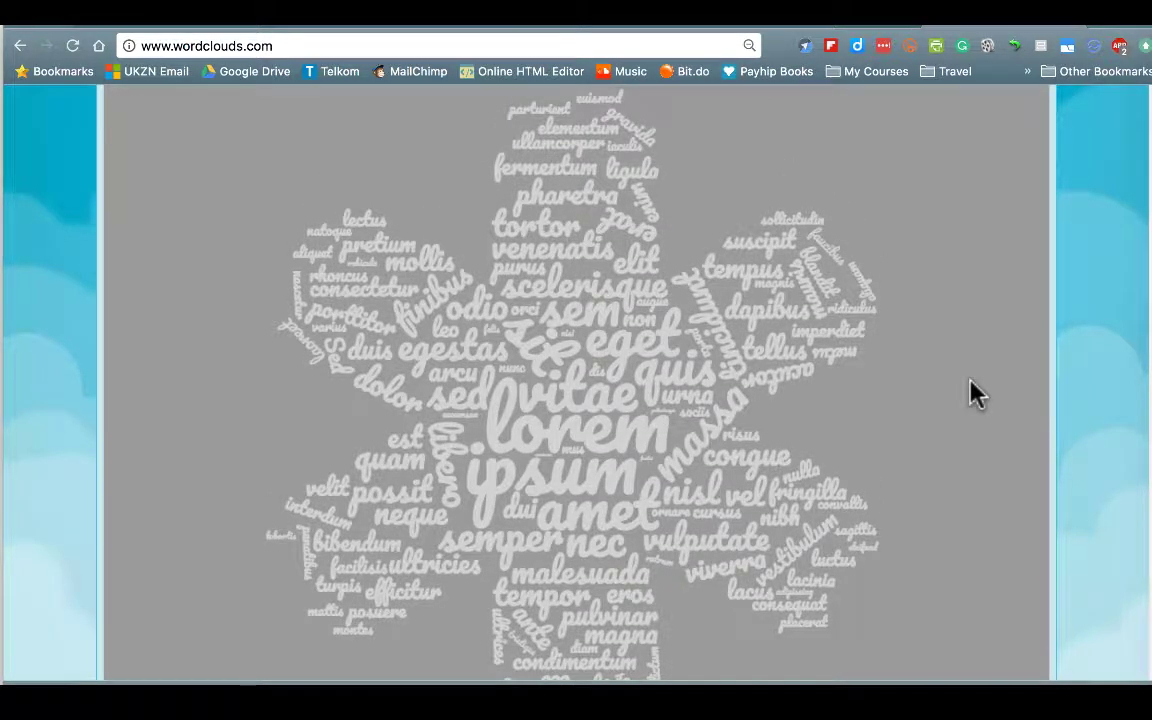
scroll(975, 393, up, 3)
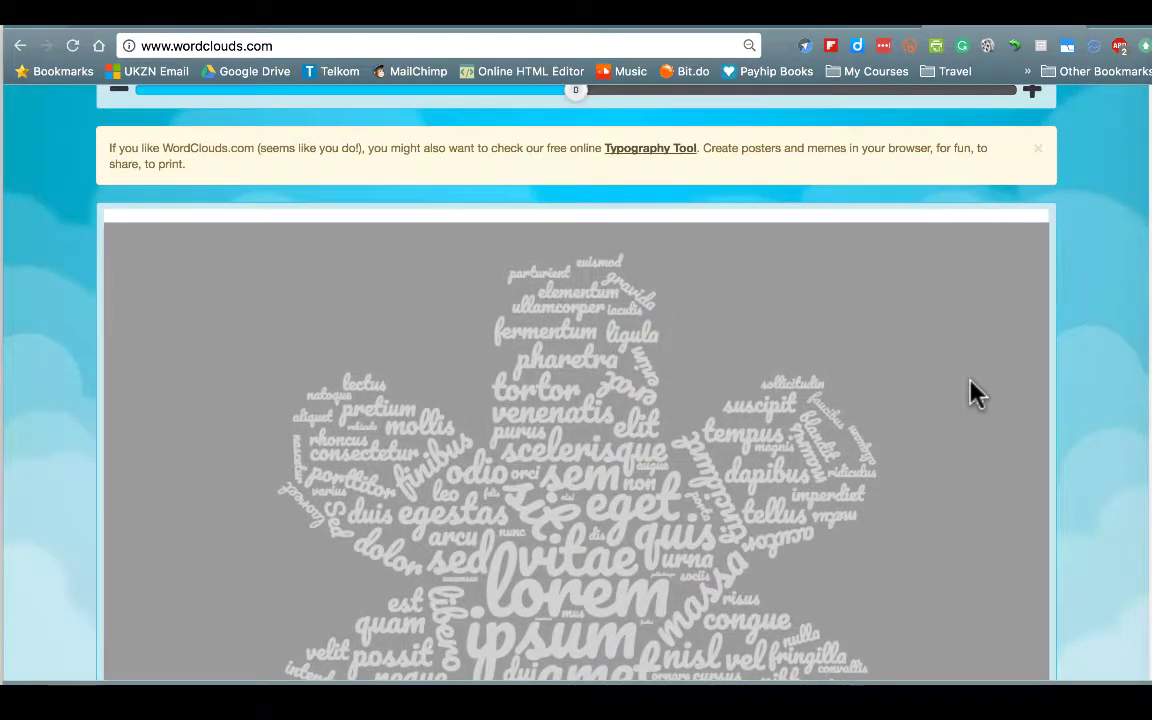
scroll(975, 393, up, 2)
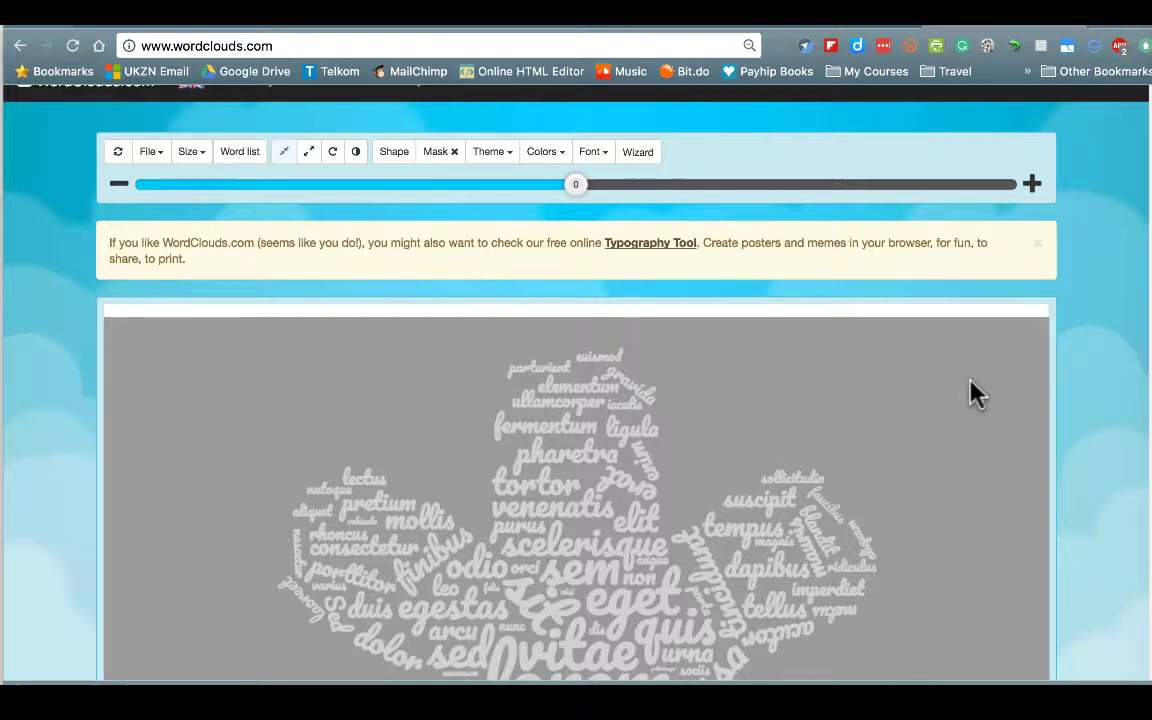
scroll(975, 393, up, 1)
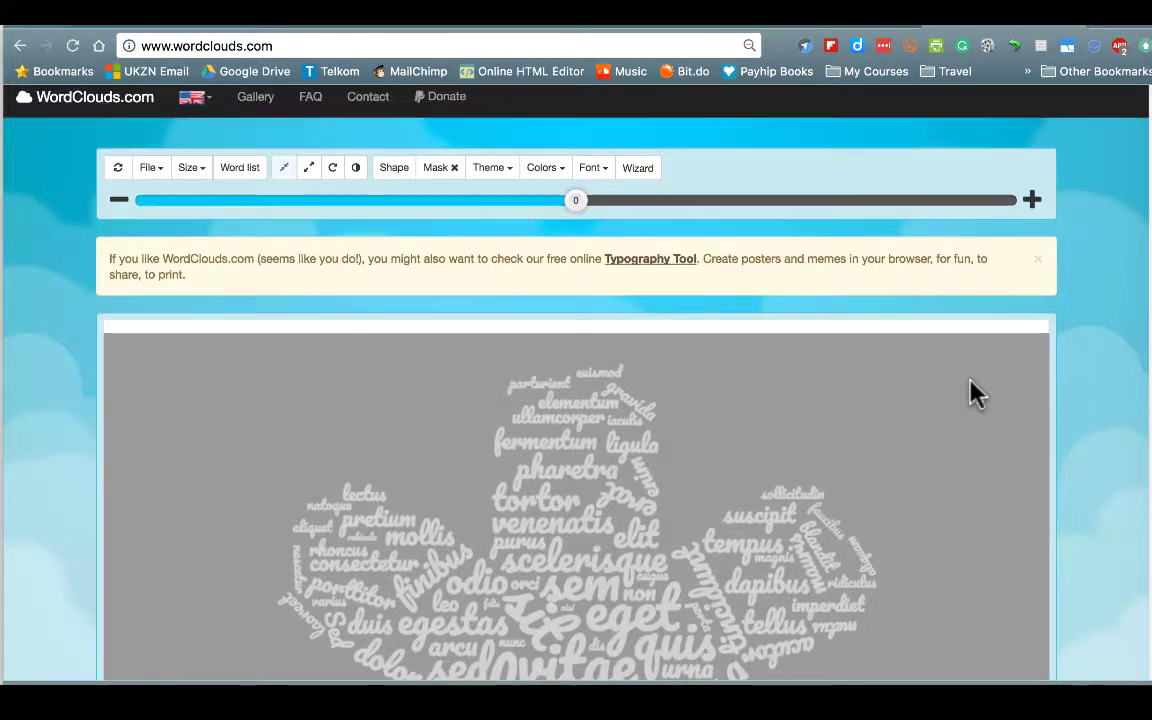
scroll(975, 393, up, 1)
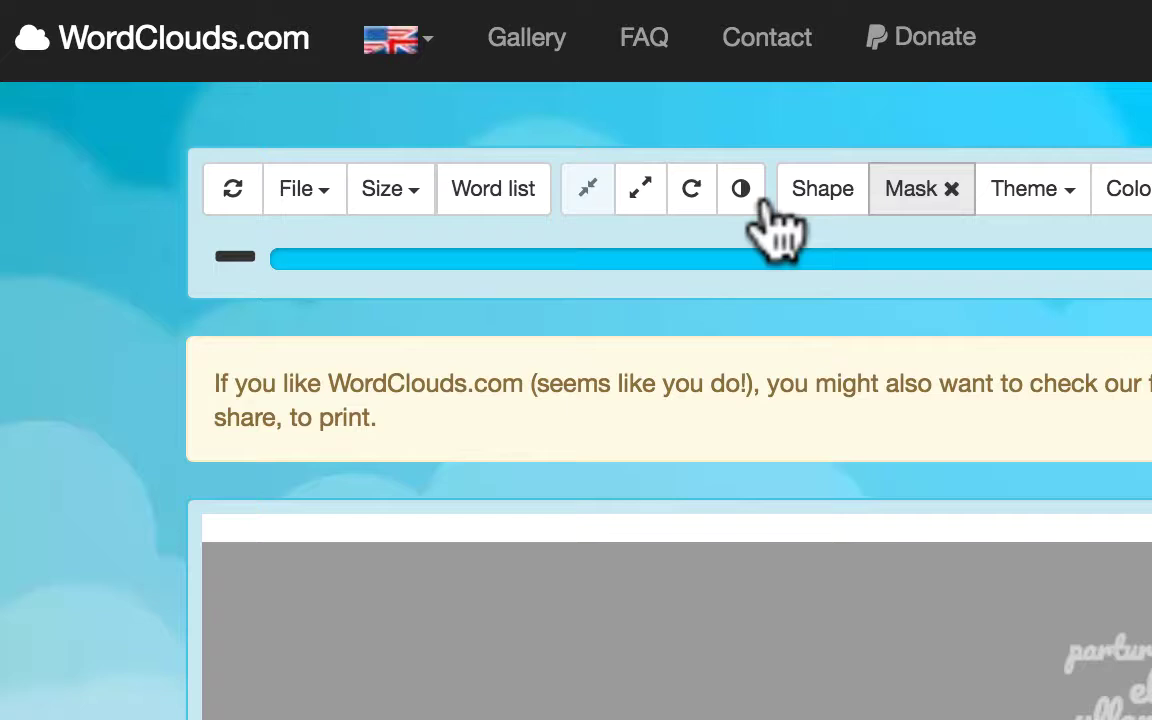
Step: Open the File menu's options for loading new text into the cloud
click(331, 190)
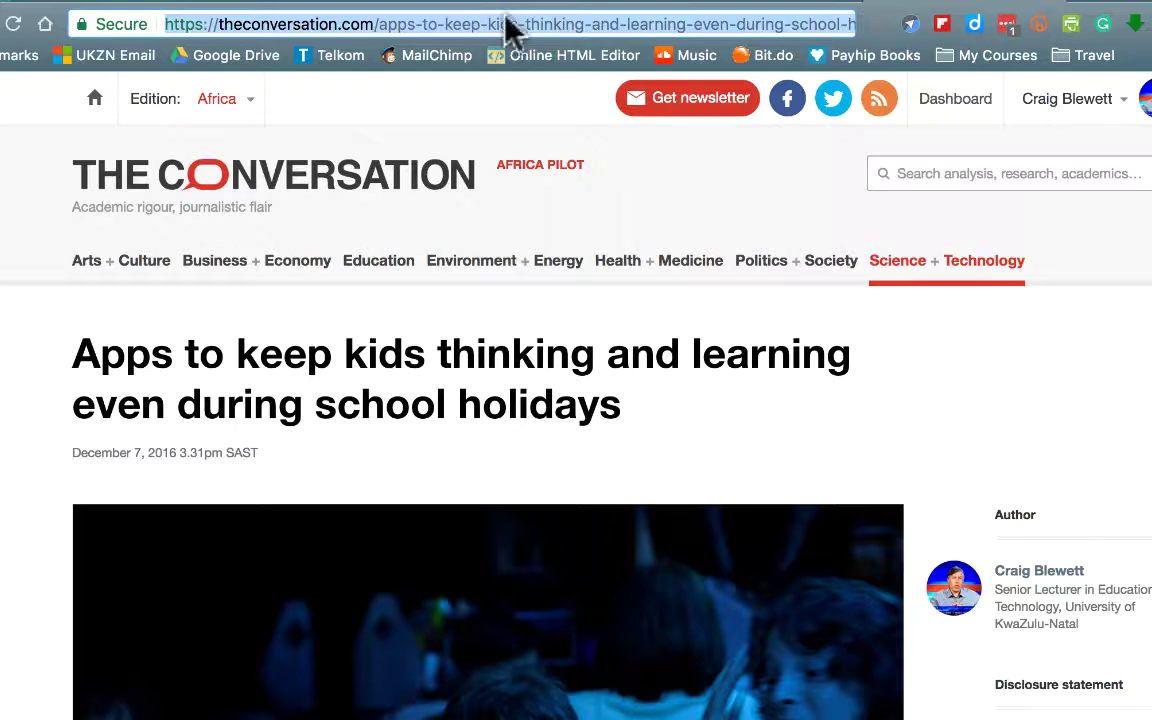
Step: Load the kids' apps article URL through File > Open URL to rebuild the flower cloud
click(1138, 8)
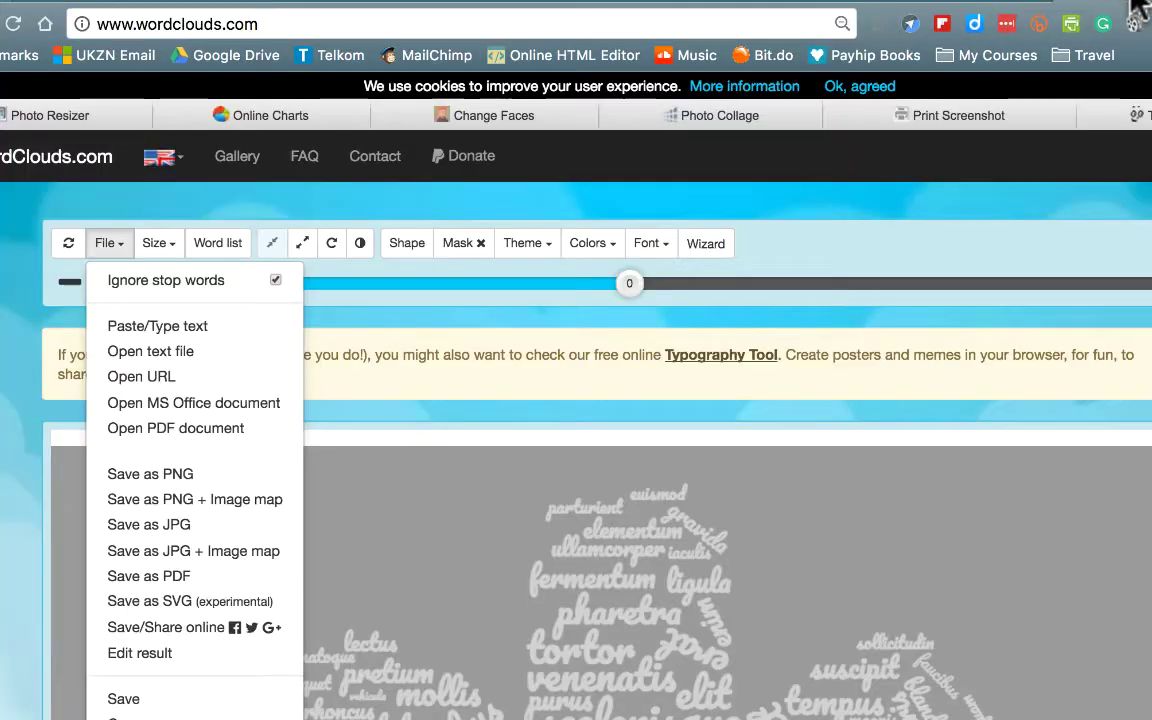
click(150, 376)
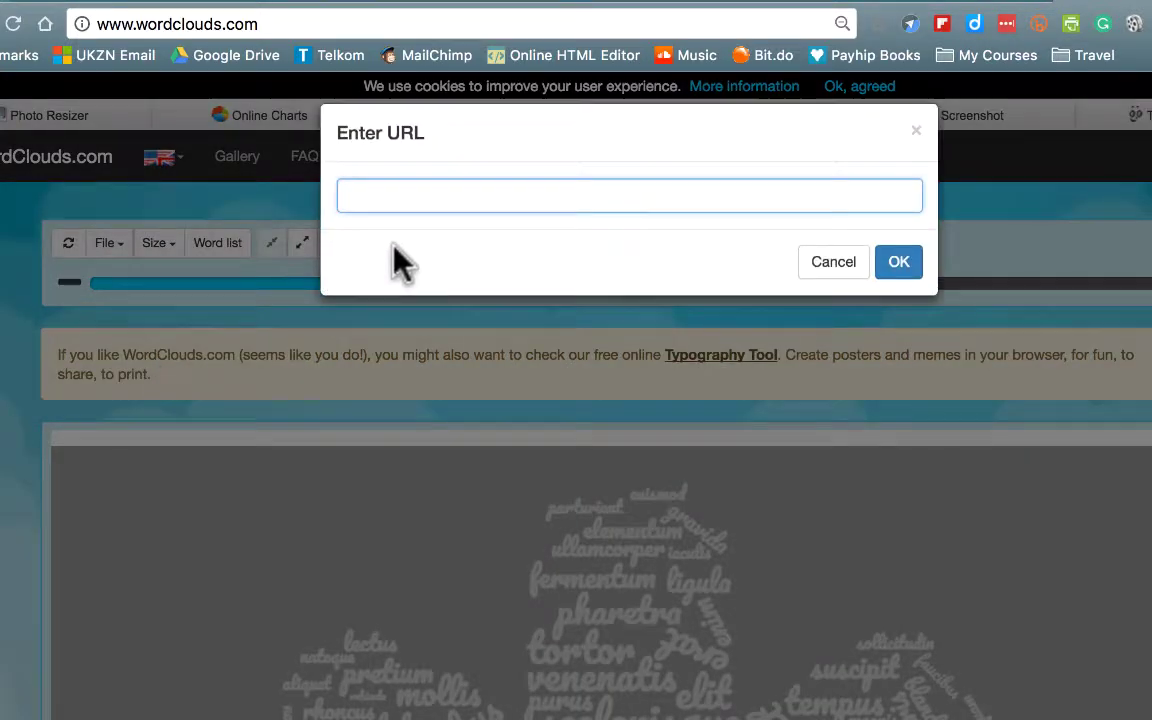
key(super+v)
key(Return)
scroll(576, 400, down, 2)
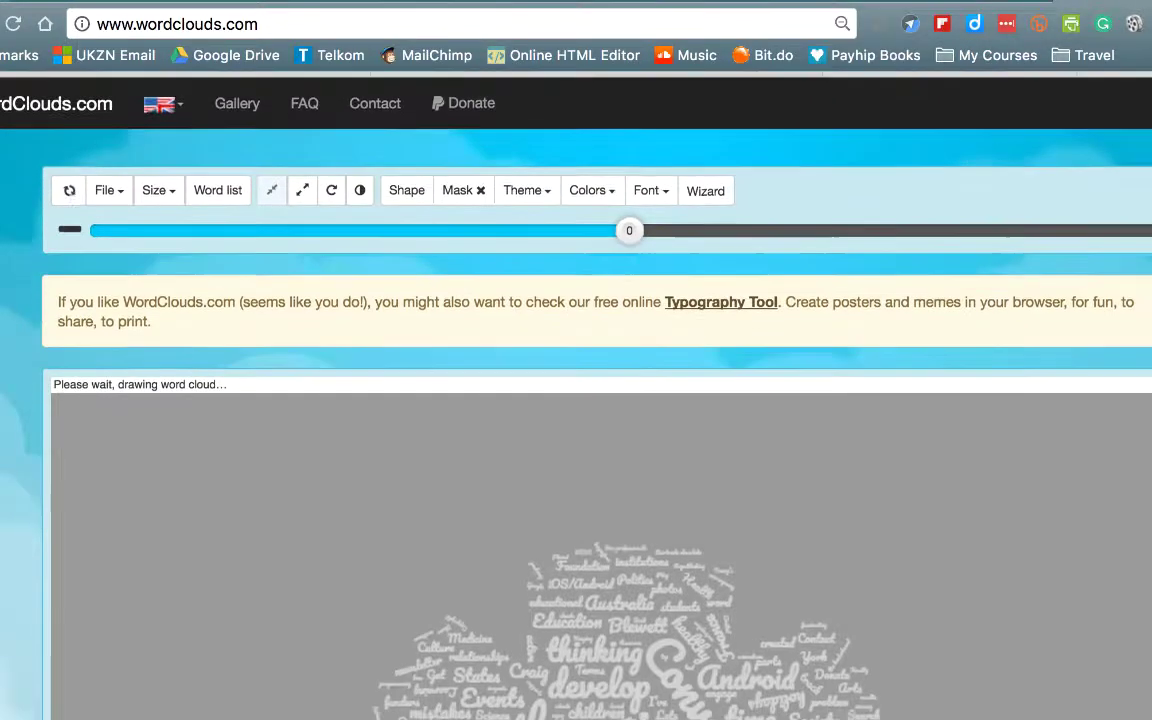
scroll(576, 400, down, 2)
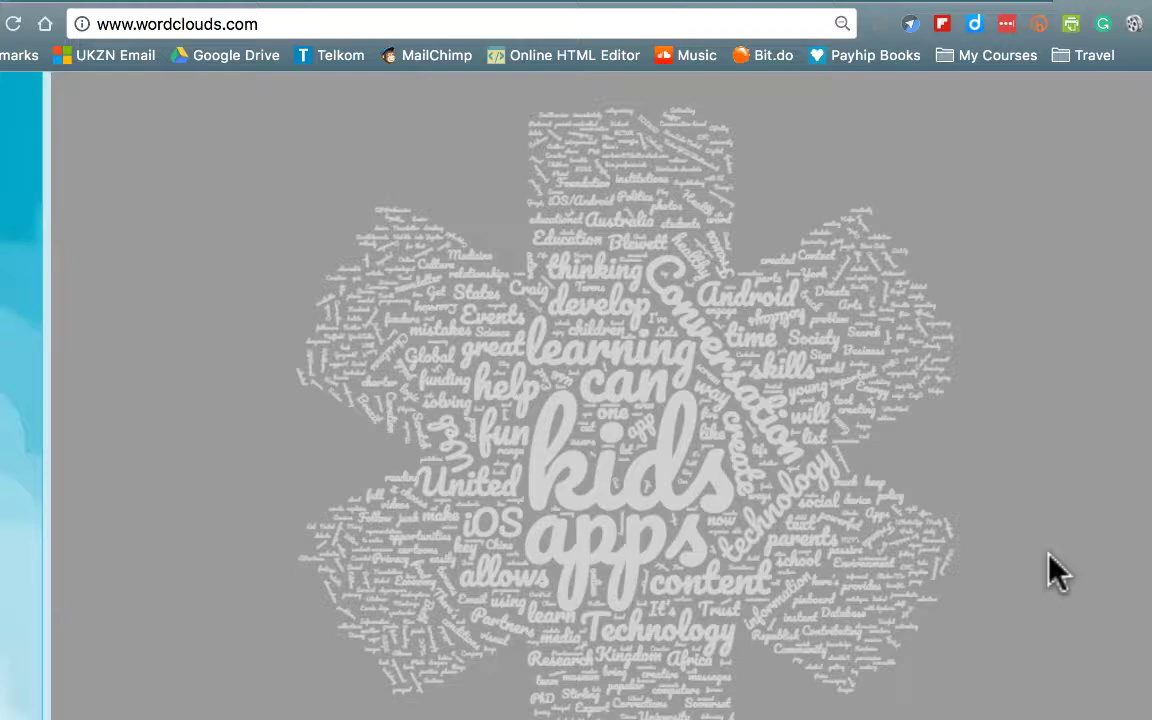
scroll(1057, 572, up, 5)
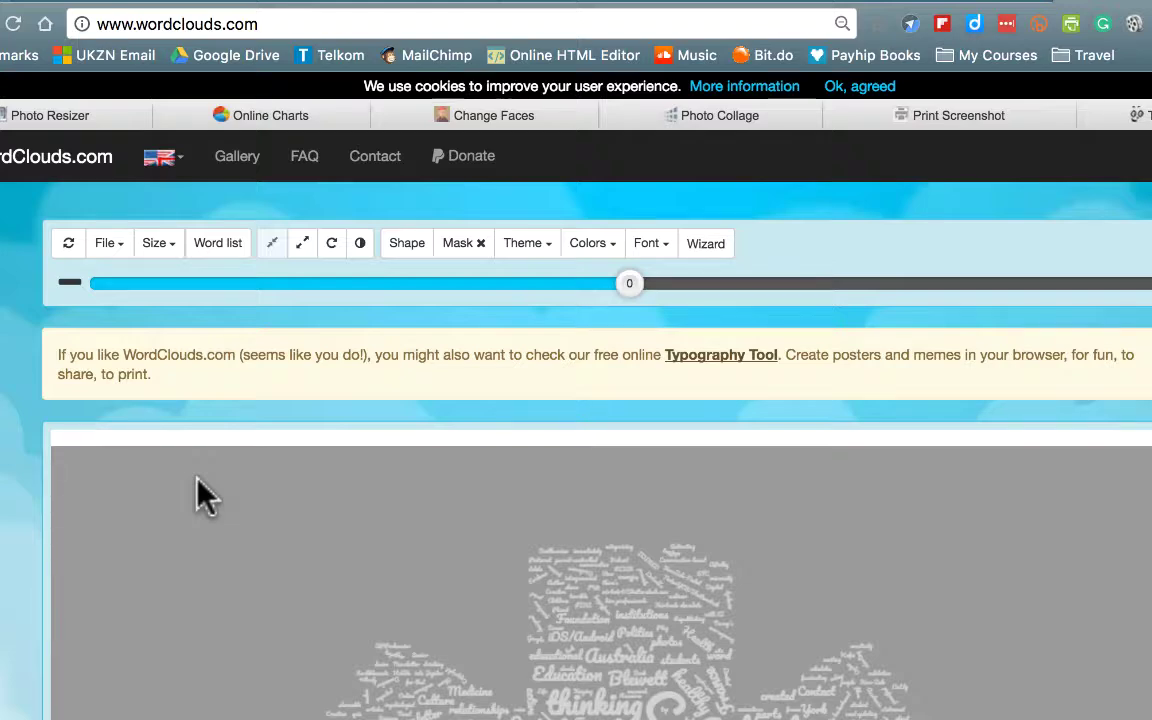
Step: Switch to the TextEdit document with the speech beginning 'I am happy to join with you today'
key(super+Tab)
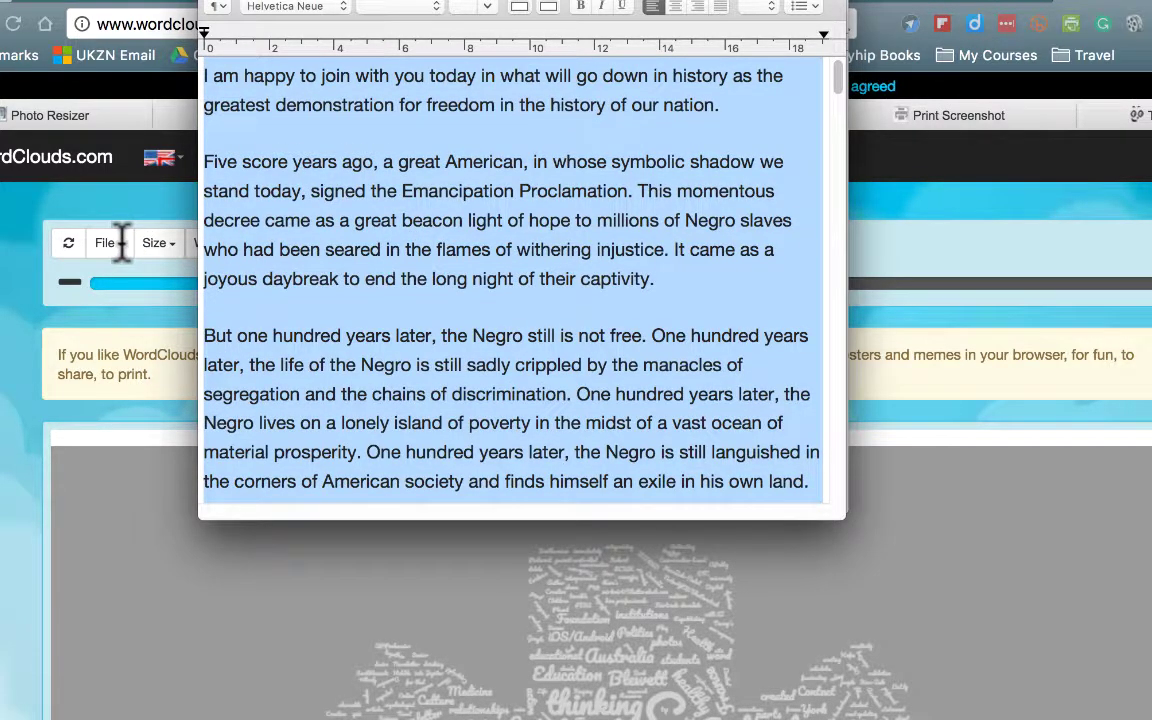
Step: Paste the speech text into Paste/Type text and apply it to the flower cloud
click(127, 298)
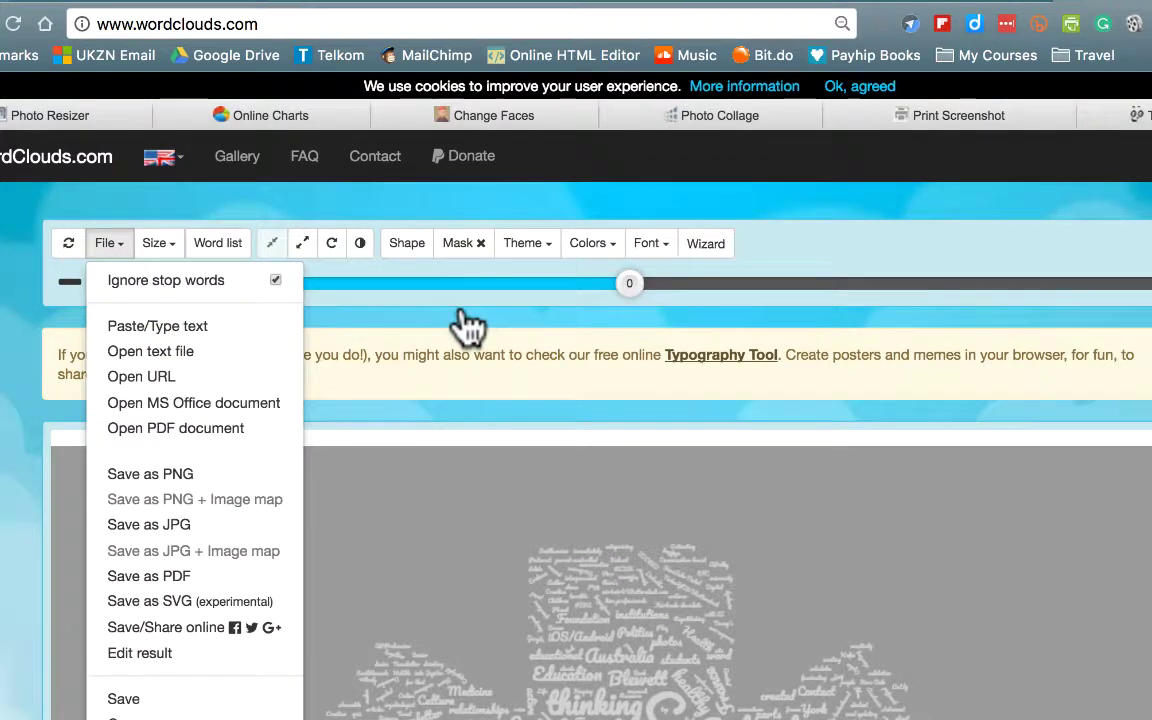
key(Down)
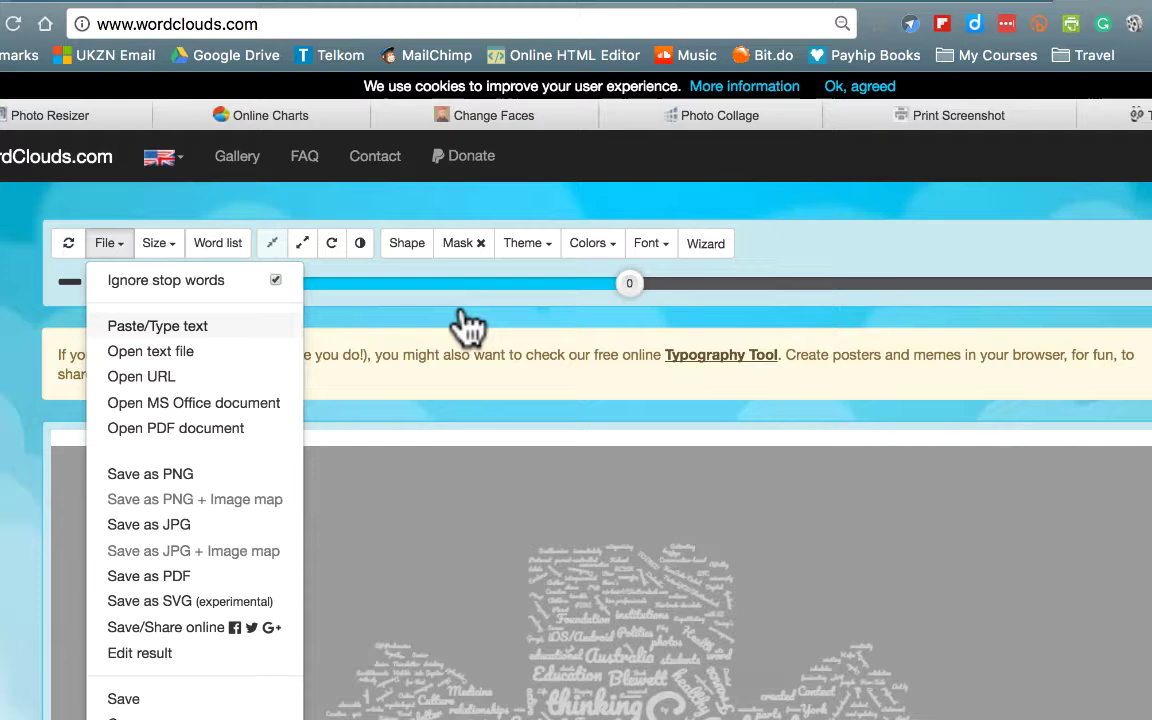
key(Return)
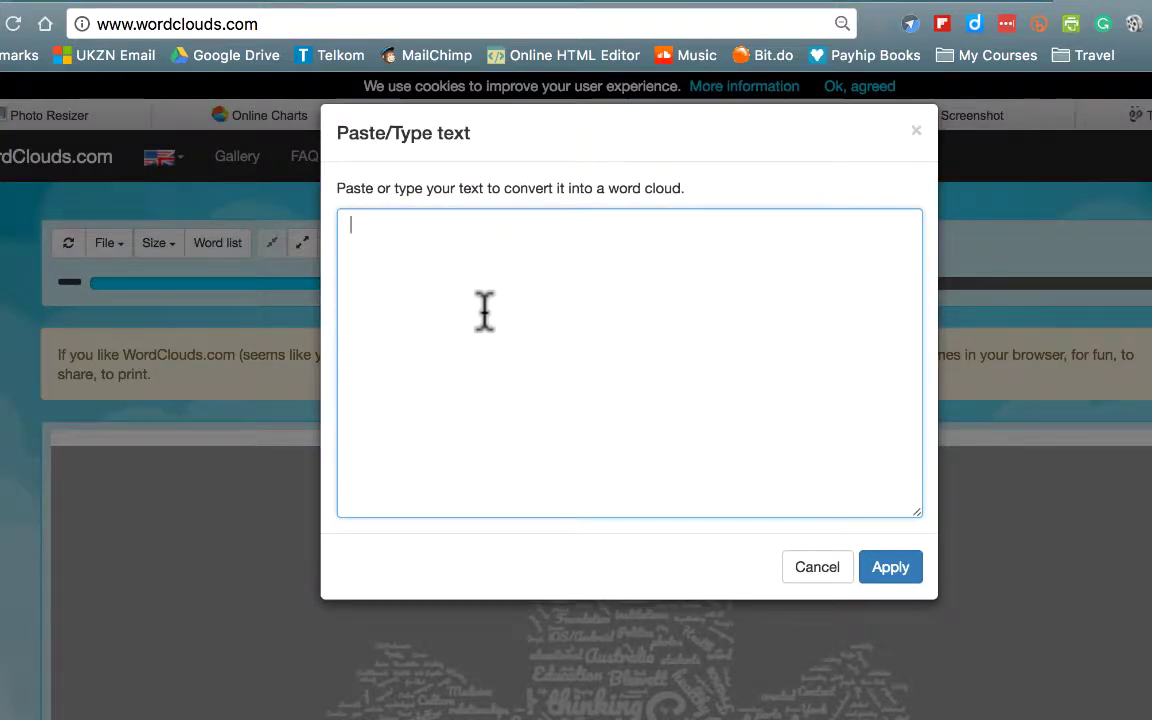
key(super+v)
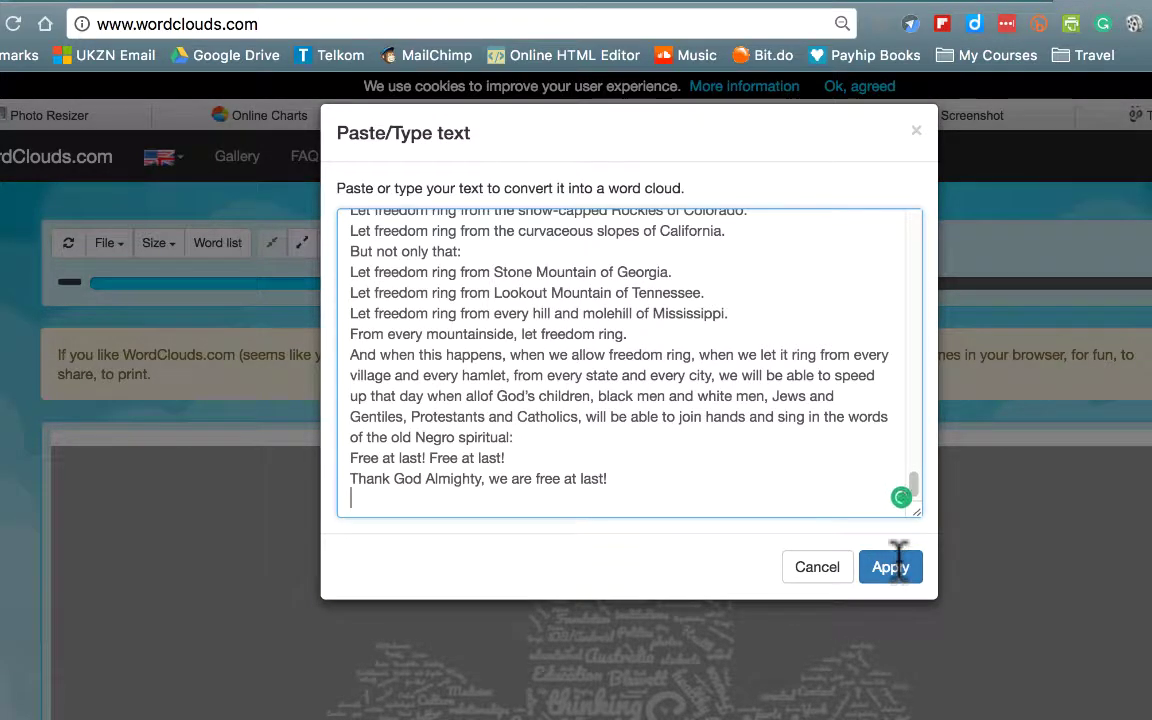
scroll(808, 352, up, 2)
scroll(808, 352, up, 4)
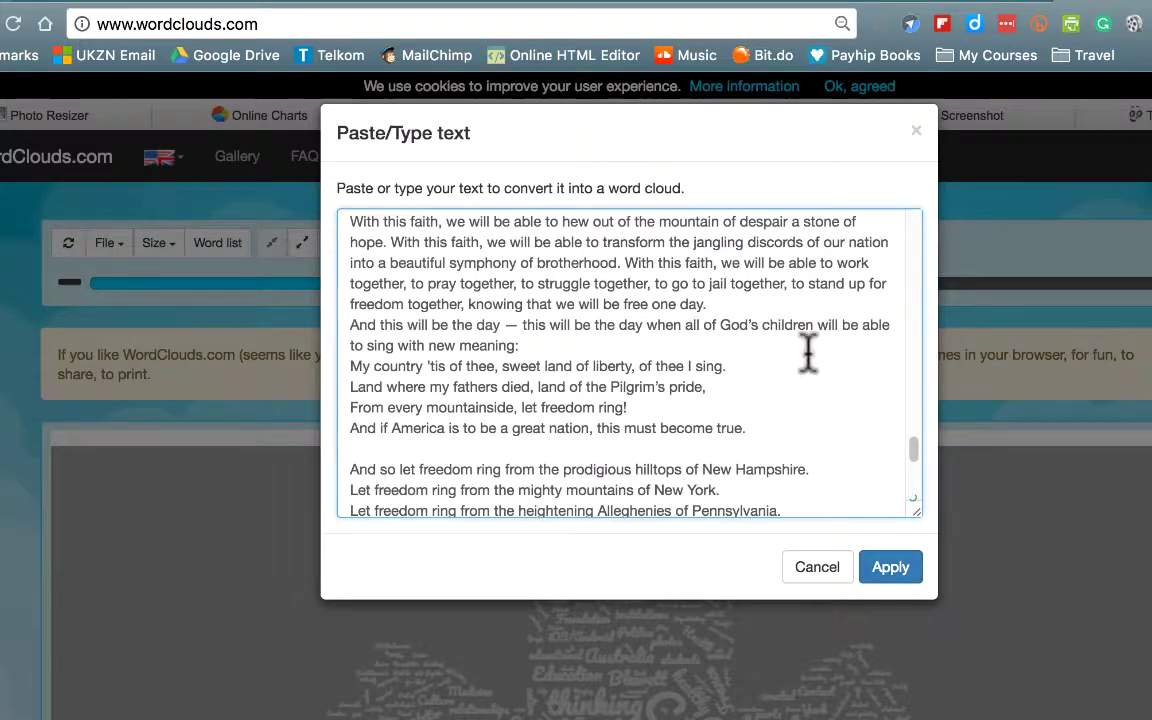
scroll(808, 352, up, 10)
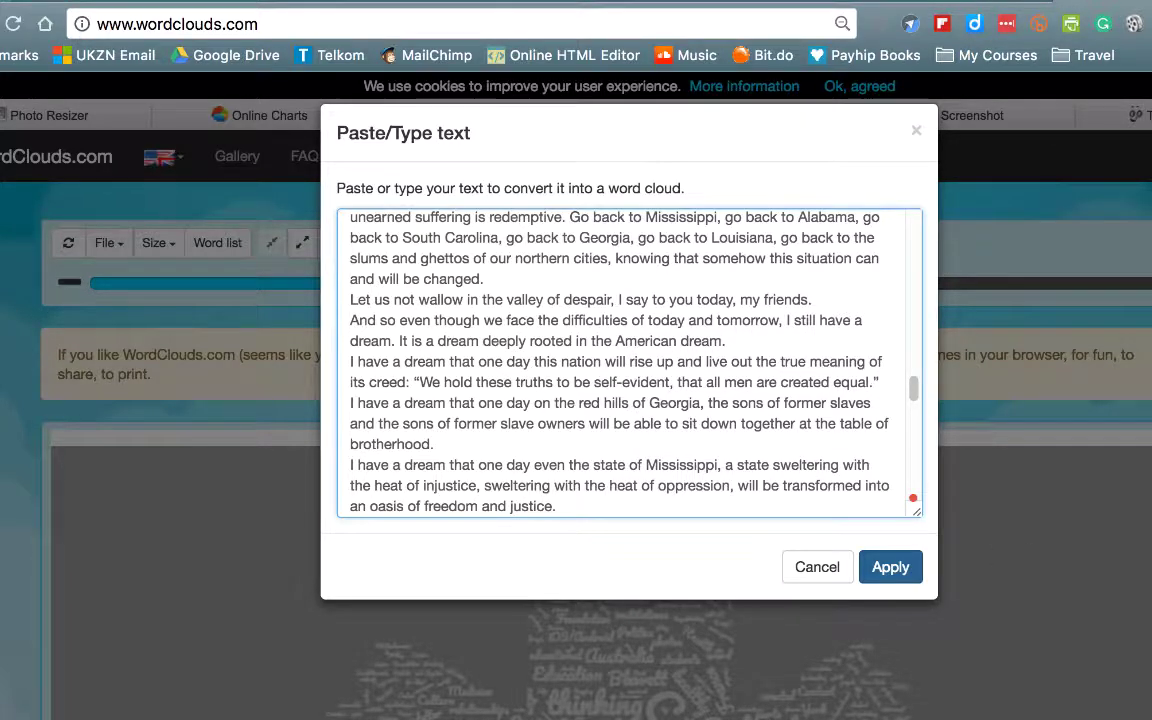
click(890, 567)
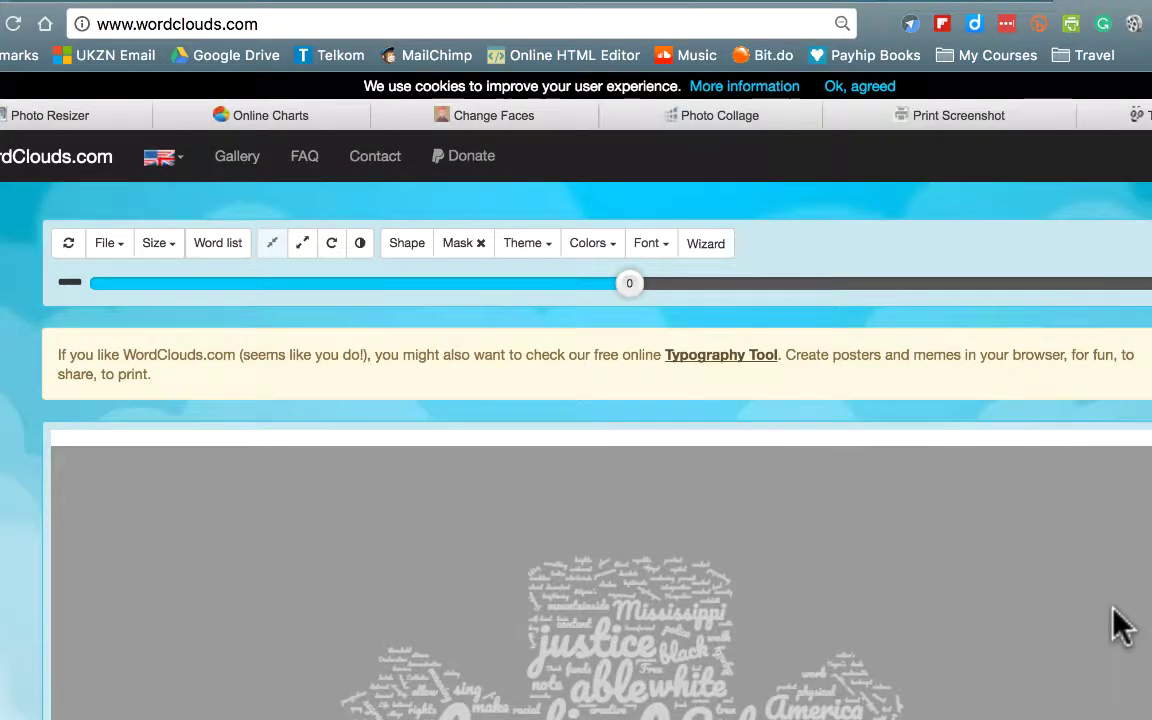
scroll(1115, 620, down, 3)
scroll(1120, 625, down, 2)
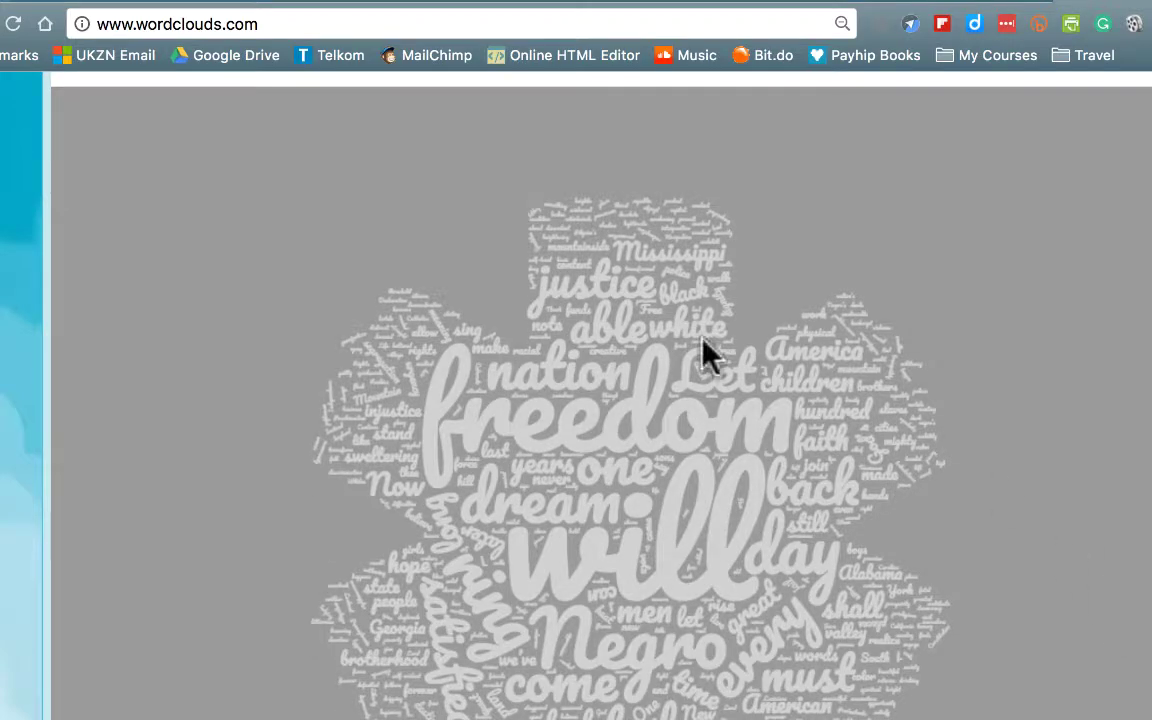
scroll(680, 352, down, 1)
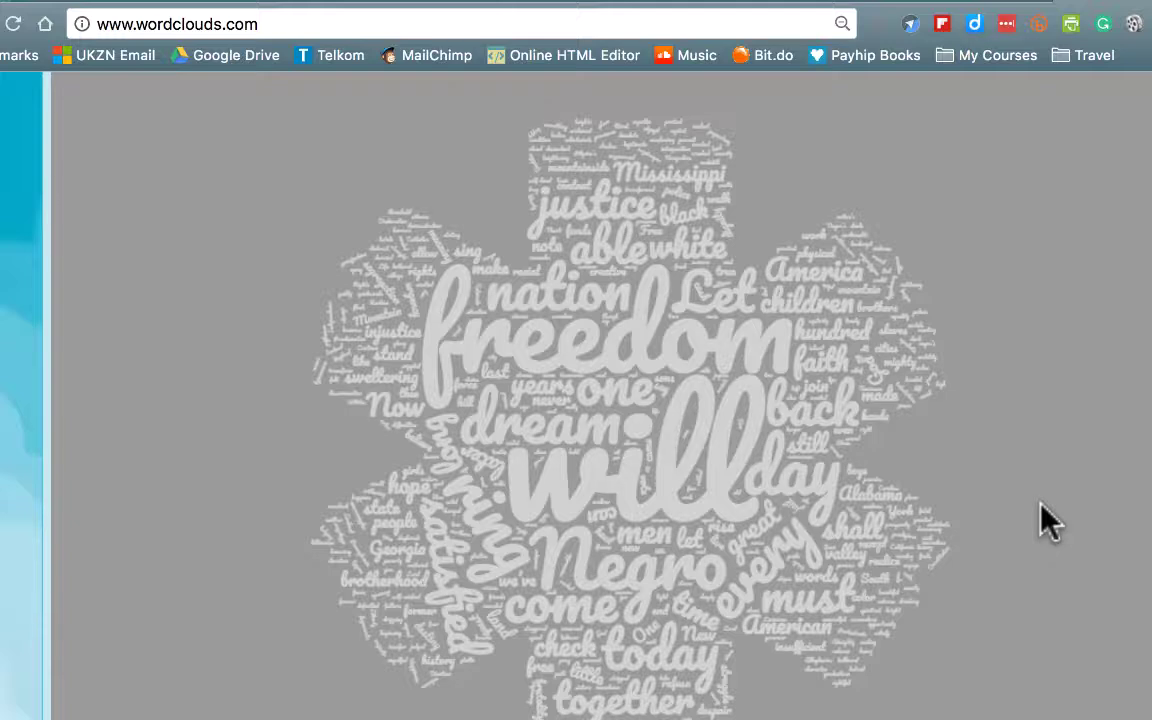
scroll(1048, 520, up, 1)
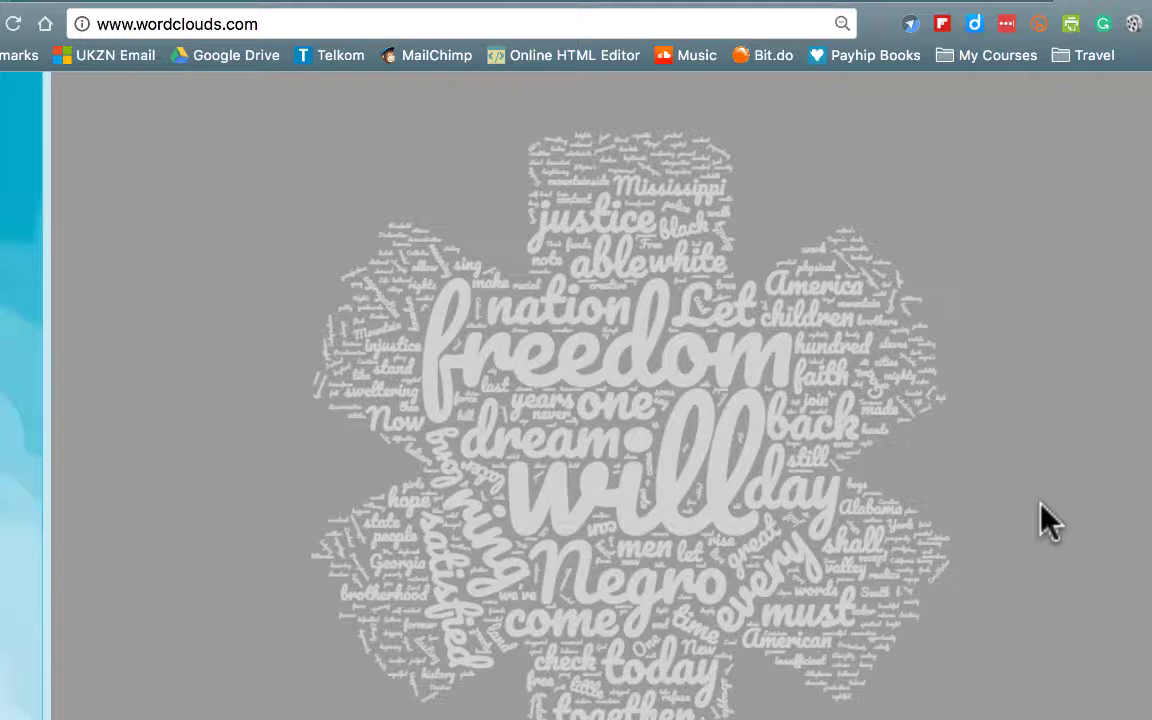
scroll(1048, 520, up, 5)
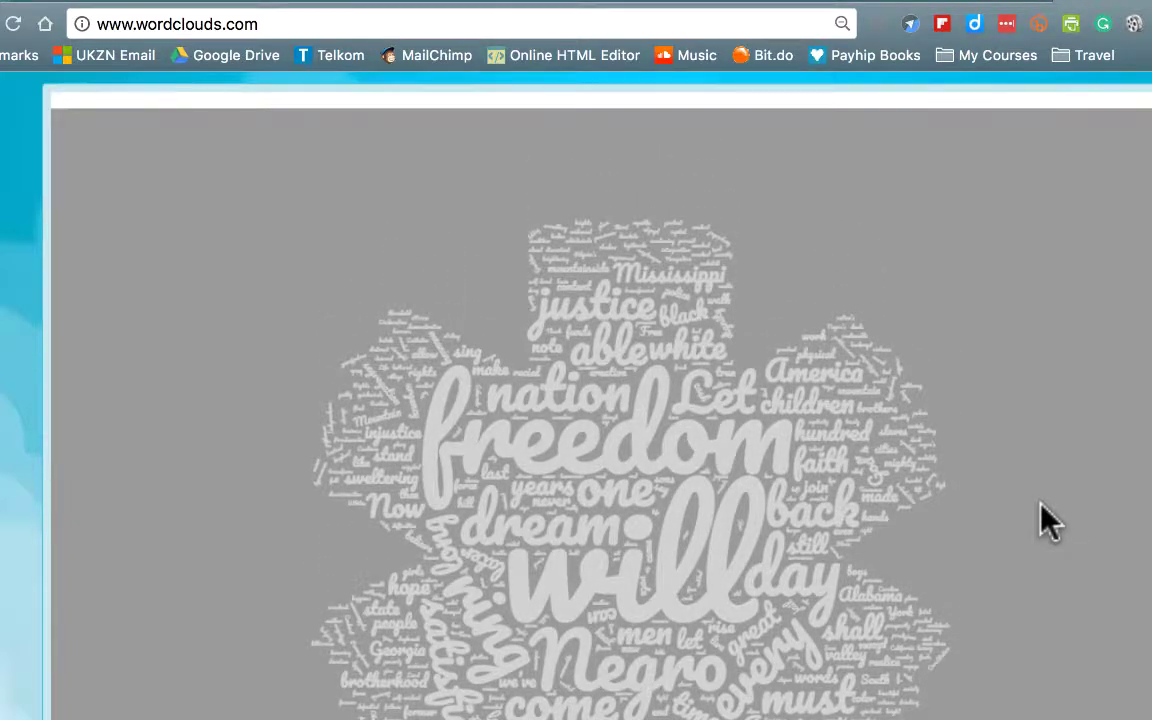
scroll(1048, 520, down, 2)
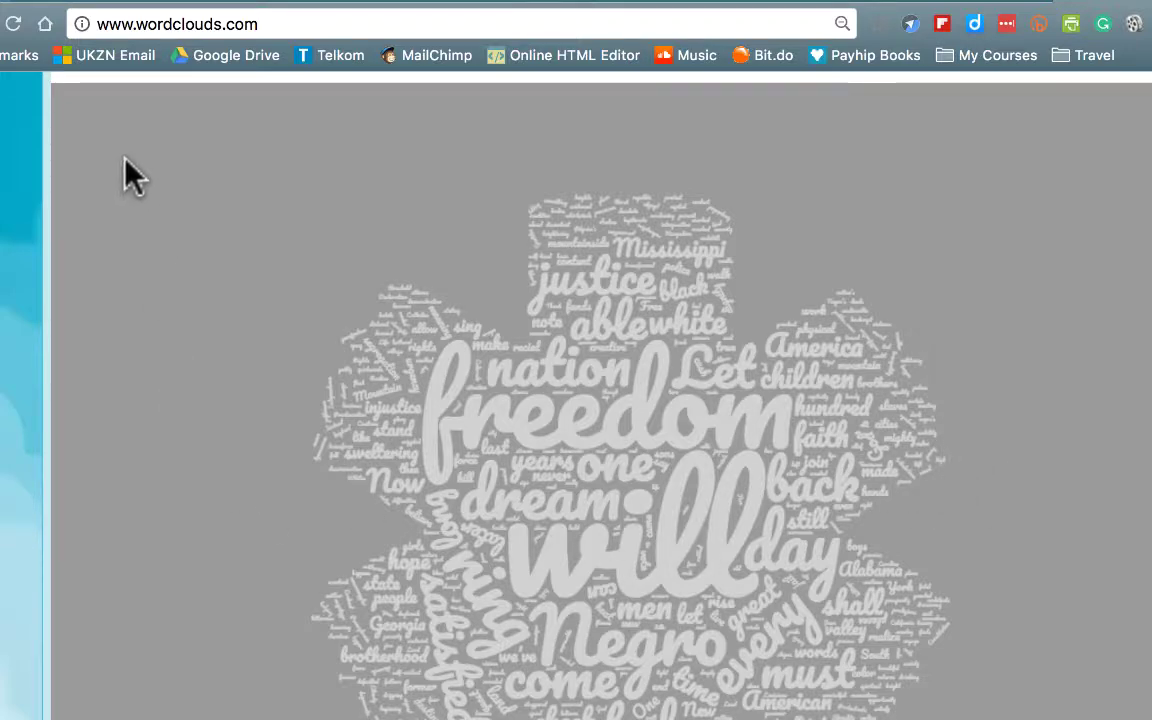
scroll(122, 158, up, 5)
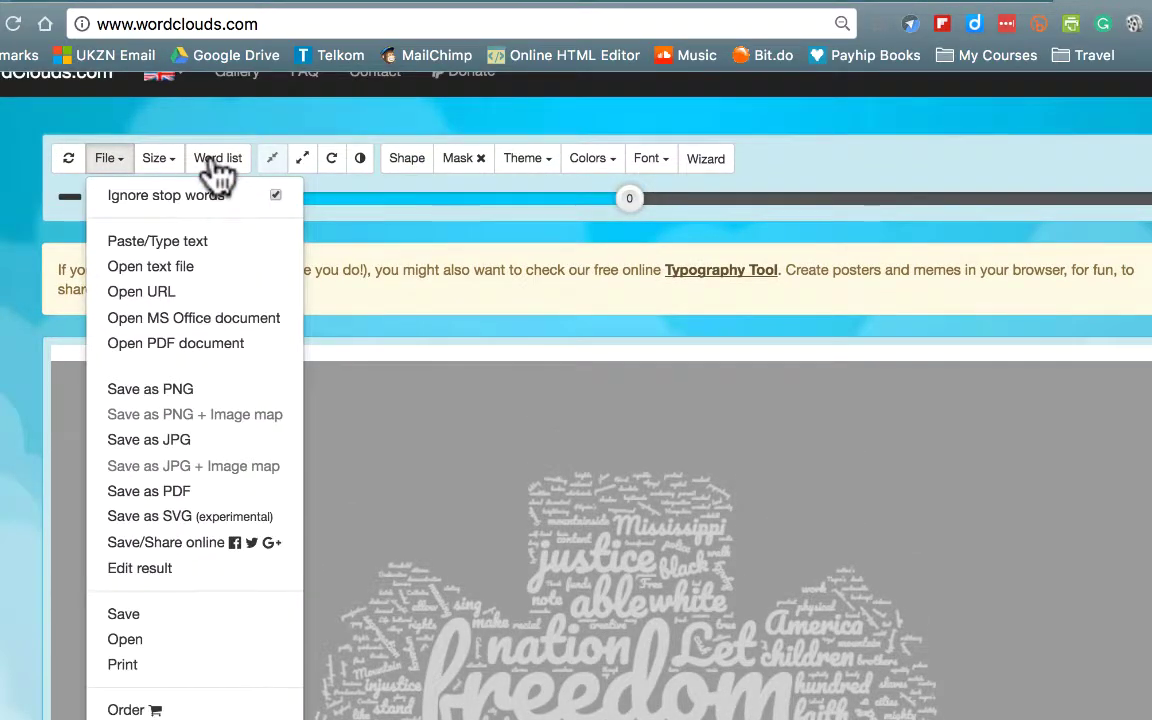
Step: Delete the '27 will' line and its leftover empty line from the word list
click(214, 162)
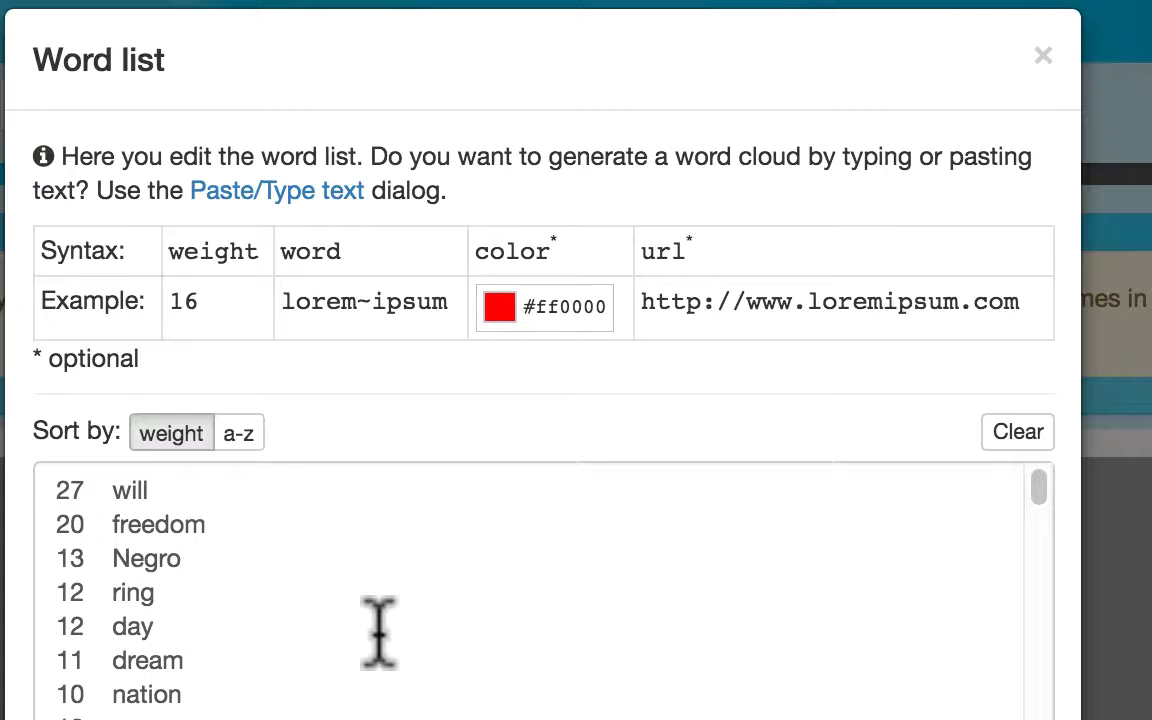
scroll(379, 630, down, 10)
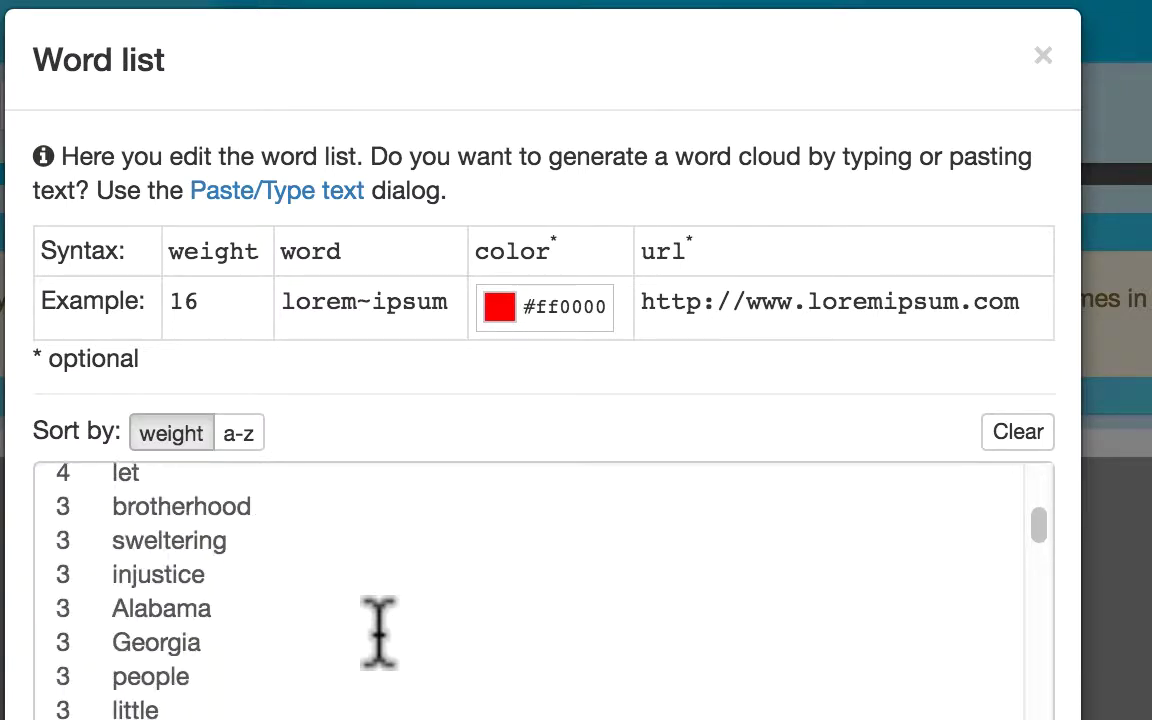
scroll(379, 630, down, 5)
scroll(265, 553, up, 10)
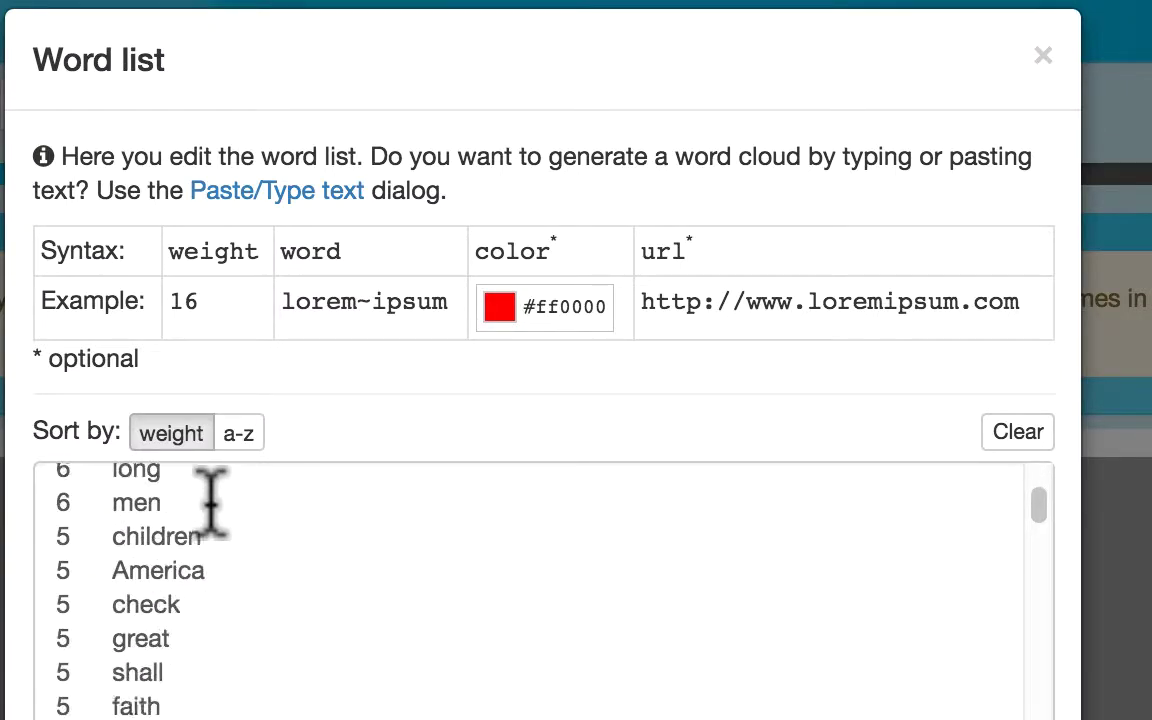
scroll(212, 503, up, 10)
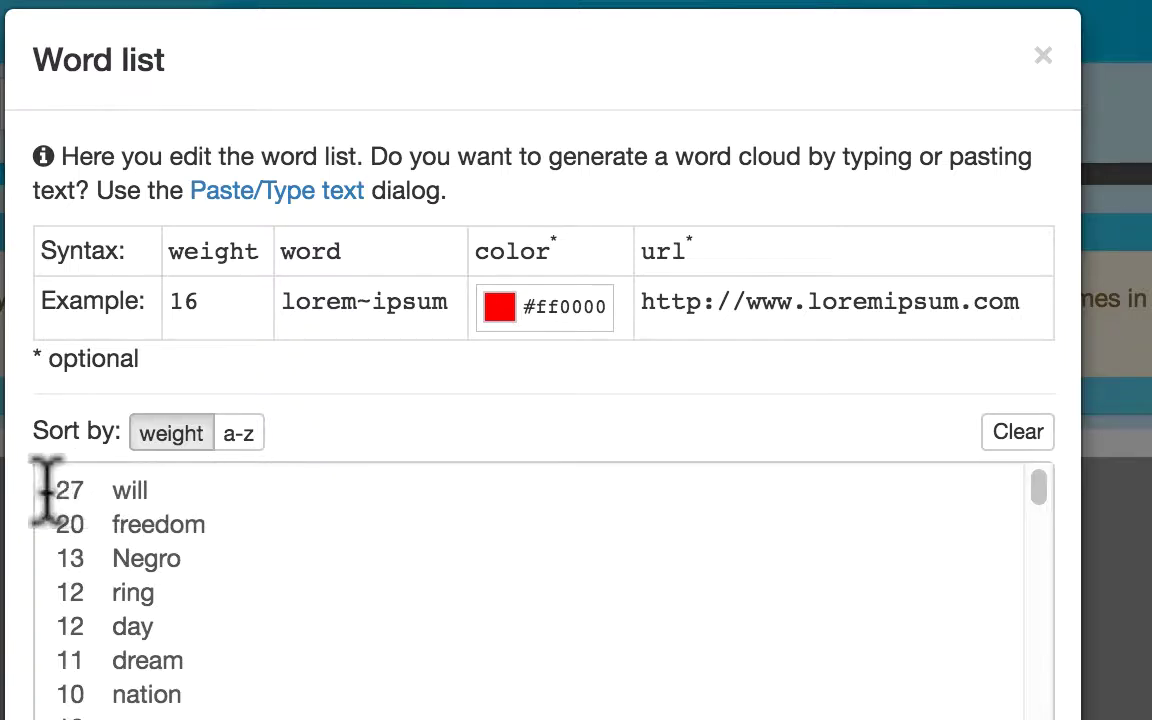
click(44, 490)
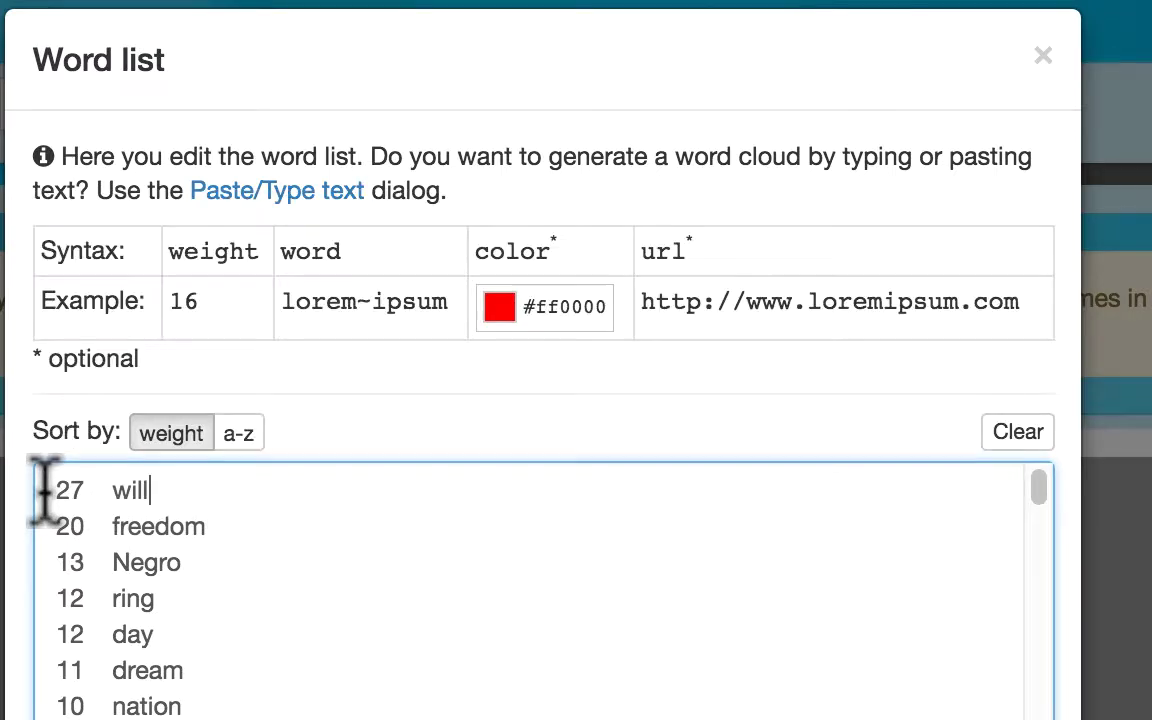
key(super+Right)
key(super+shift+Left)
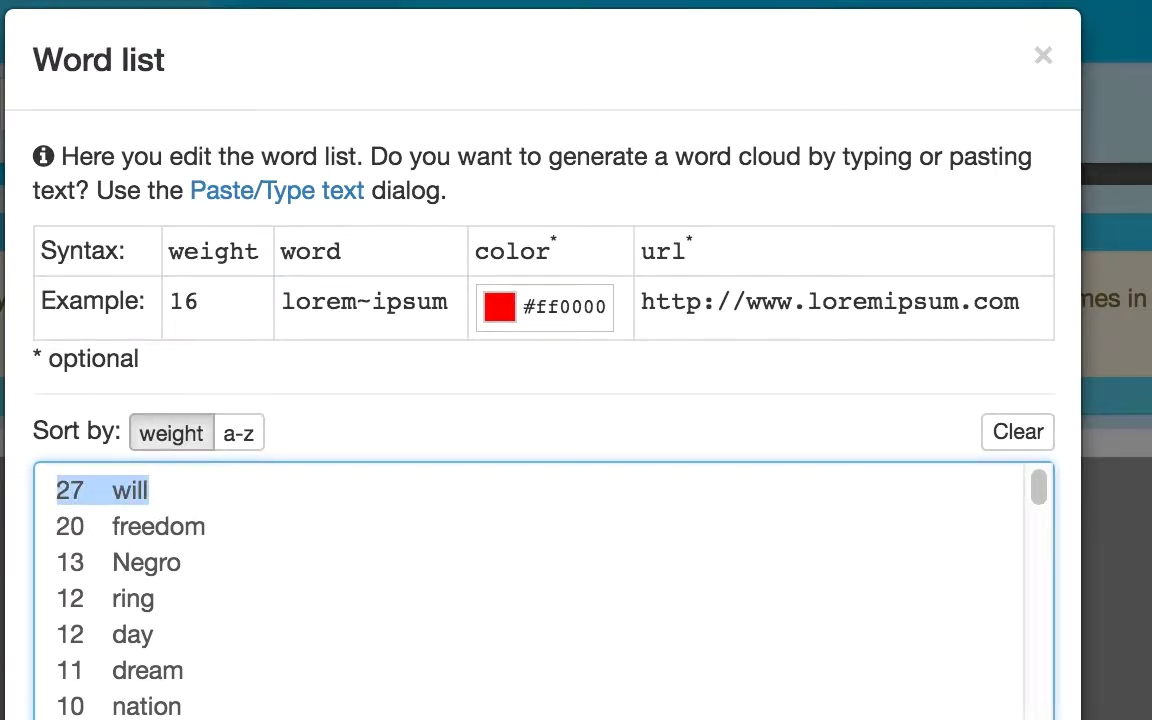
key(BackSpace)
key(Delete)
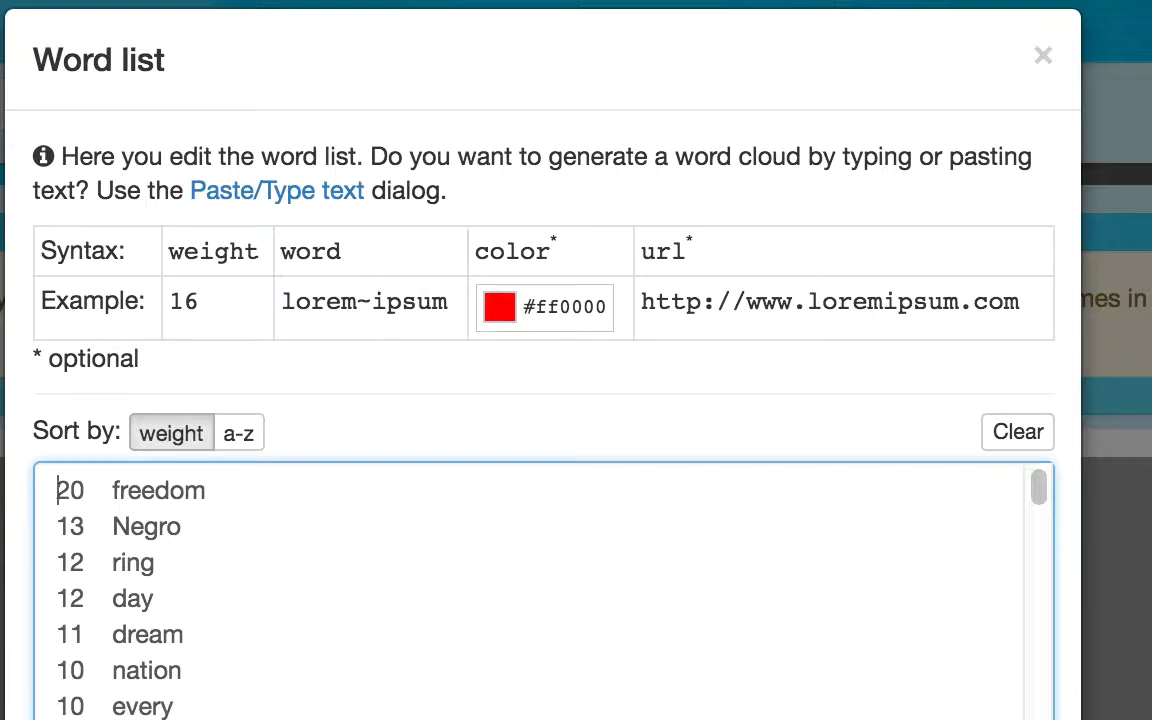
key(Tab)
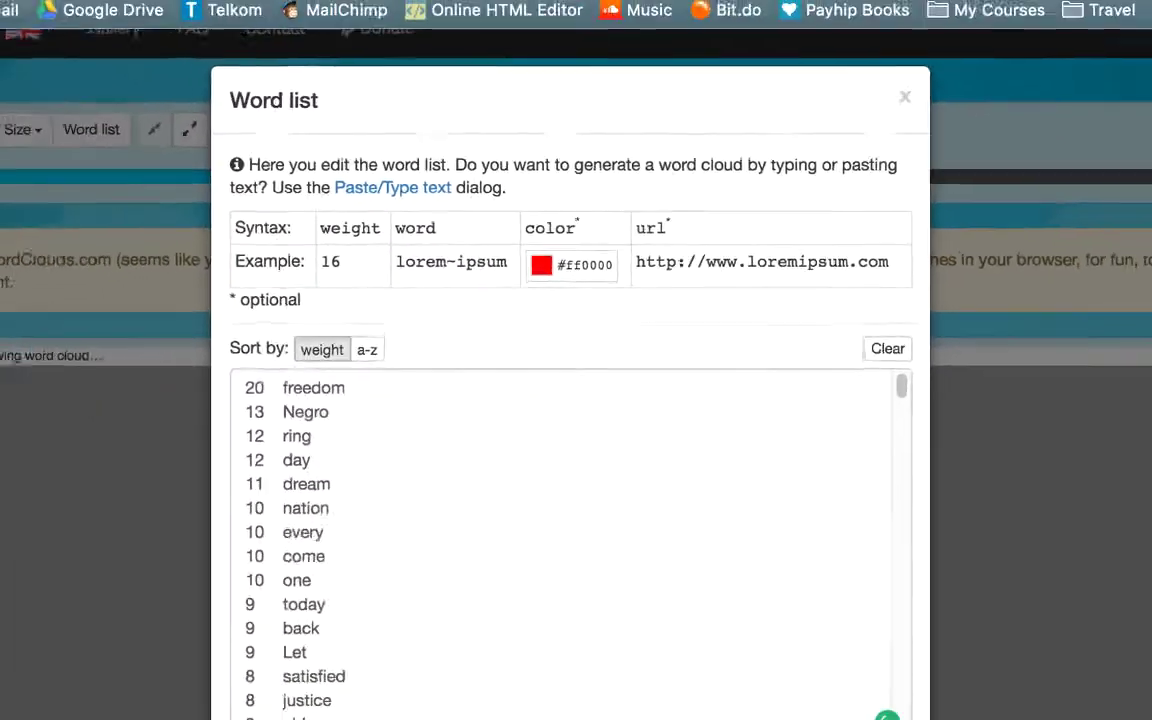
key(Escape)
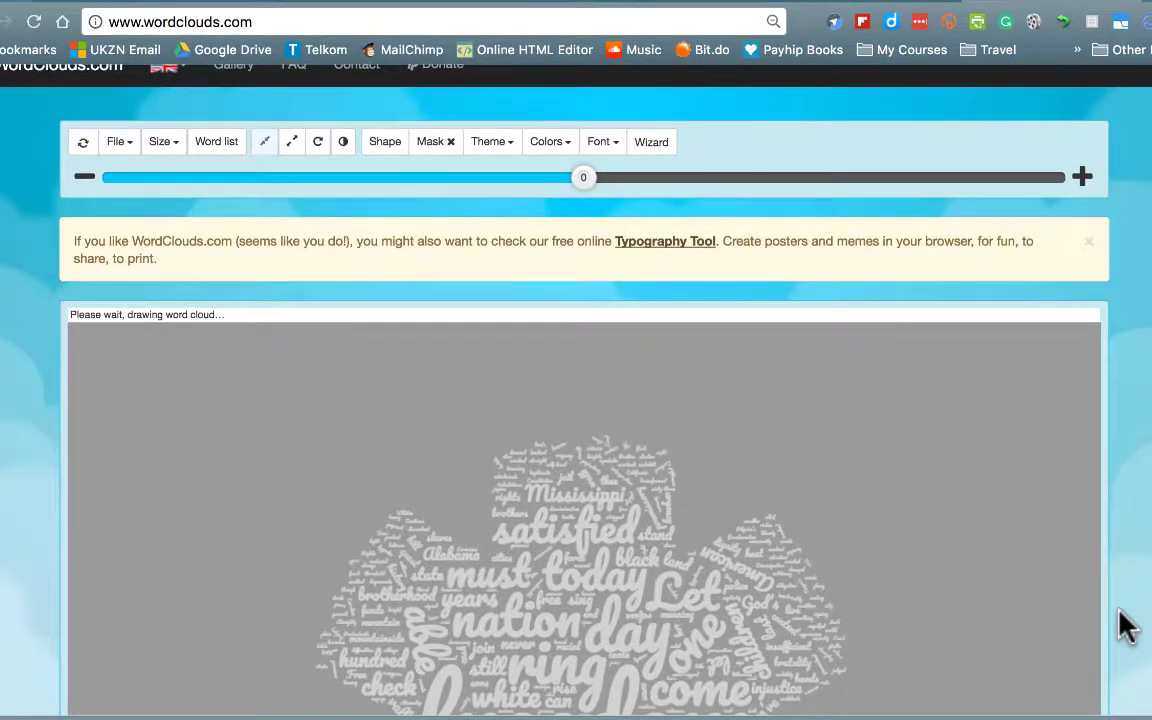
scroll(1125, 625, down, 5)
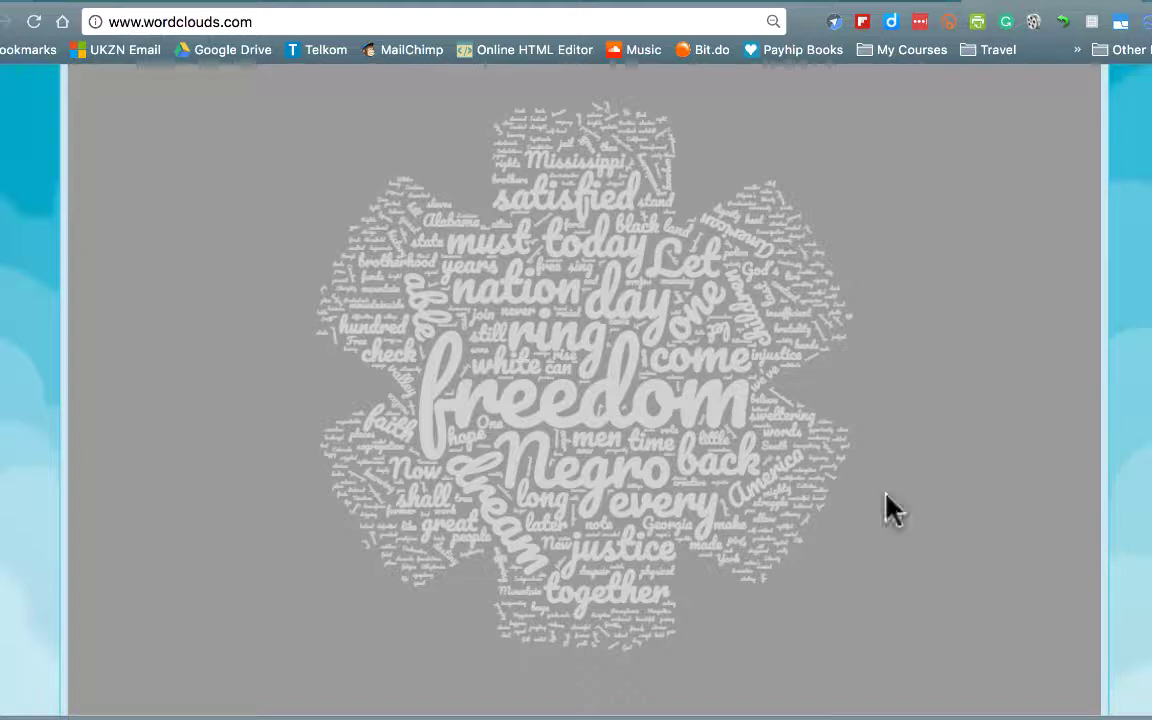
scroll(470, 410, up, 3)
scroll(470, 415, up, 5)
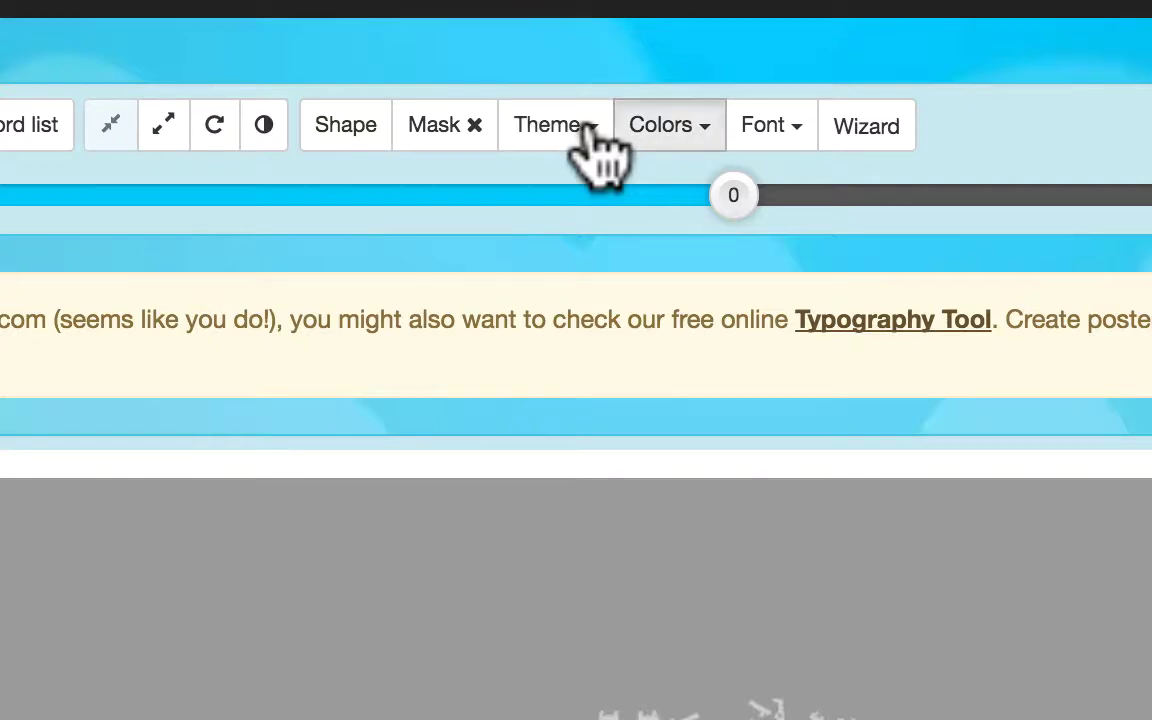
Step: Apply the teal, black, brown and red colour palette to the asterisk cloud
click(614, 132)
click(582, 133)
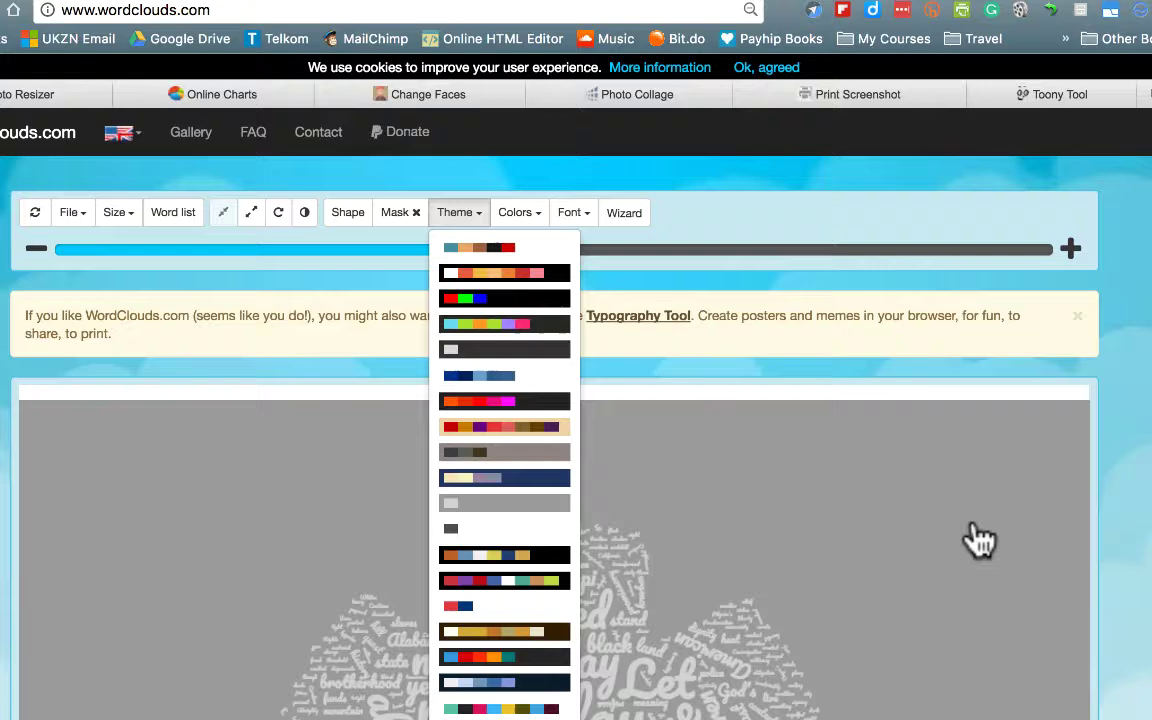
click(978, 540)
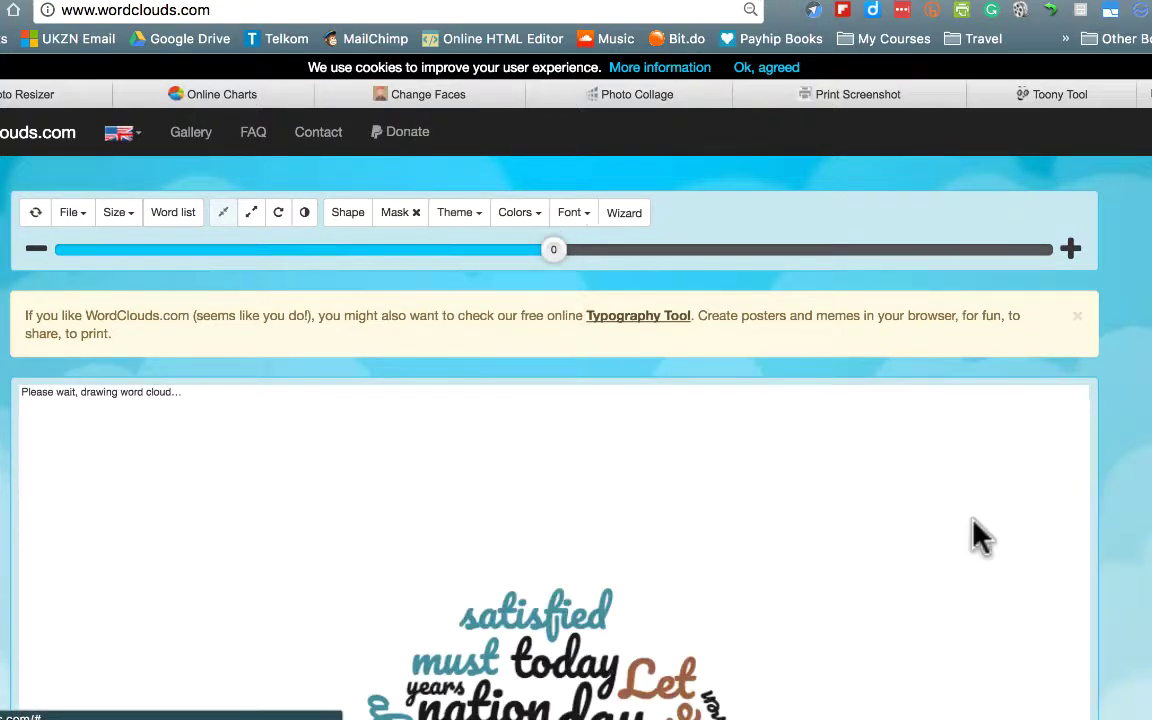
scroll(978, 537, down, 4)
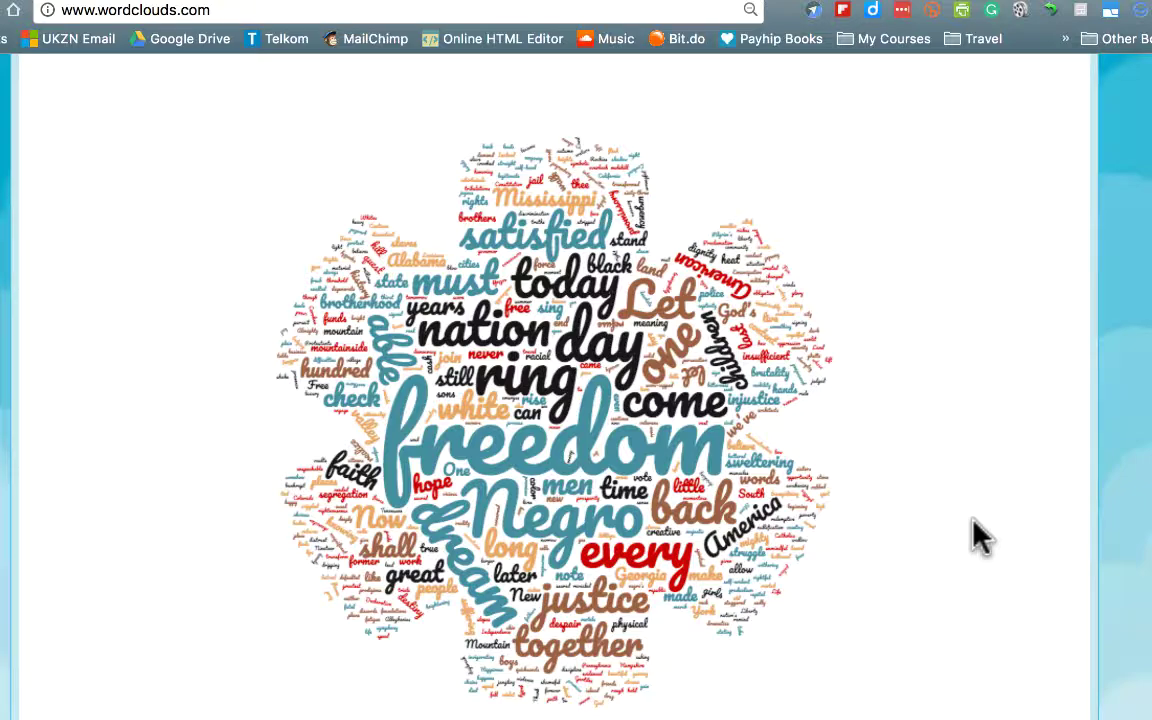
scroll(978, 537, down, 1)
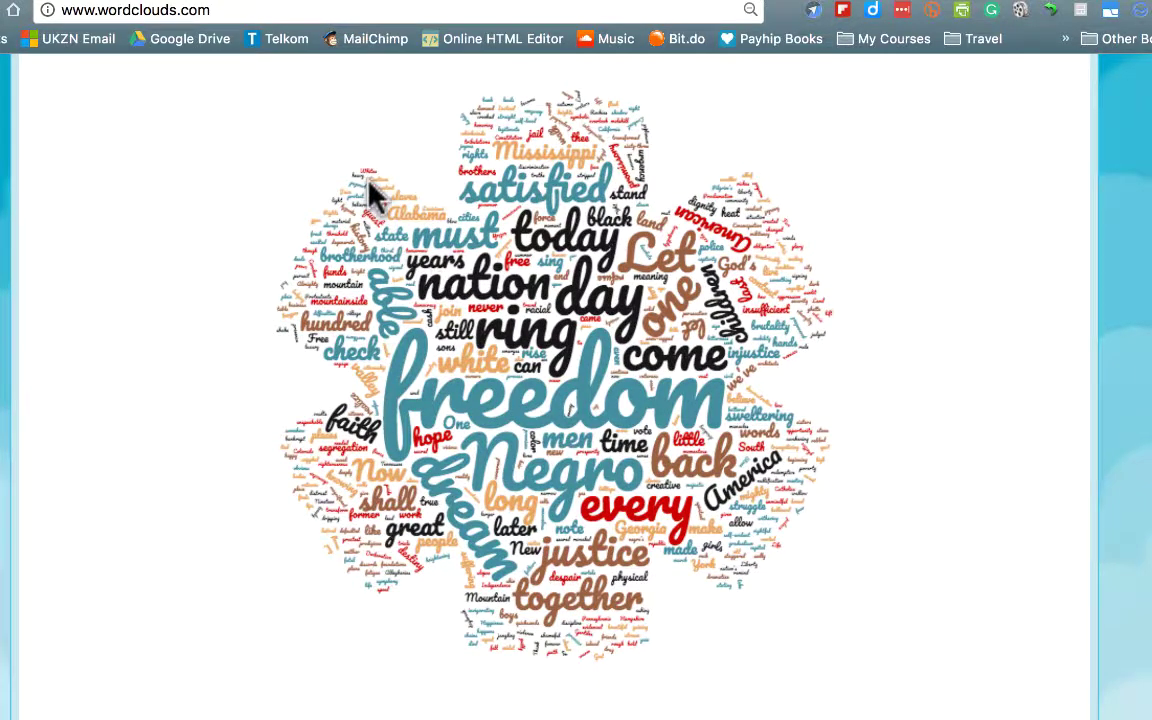
scroll(360, 180, up, 3)
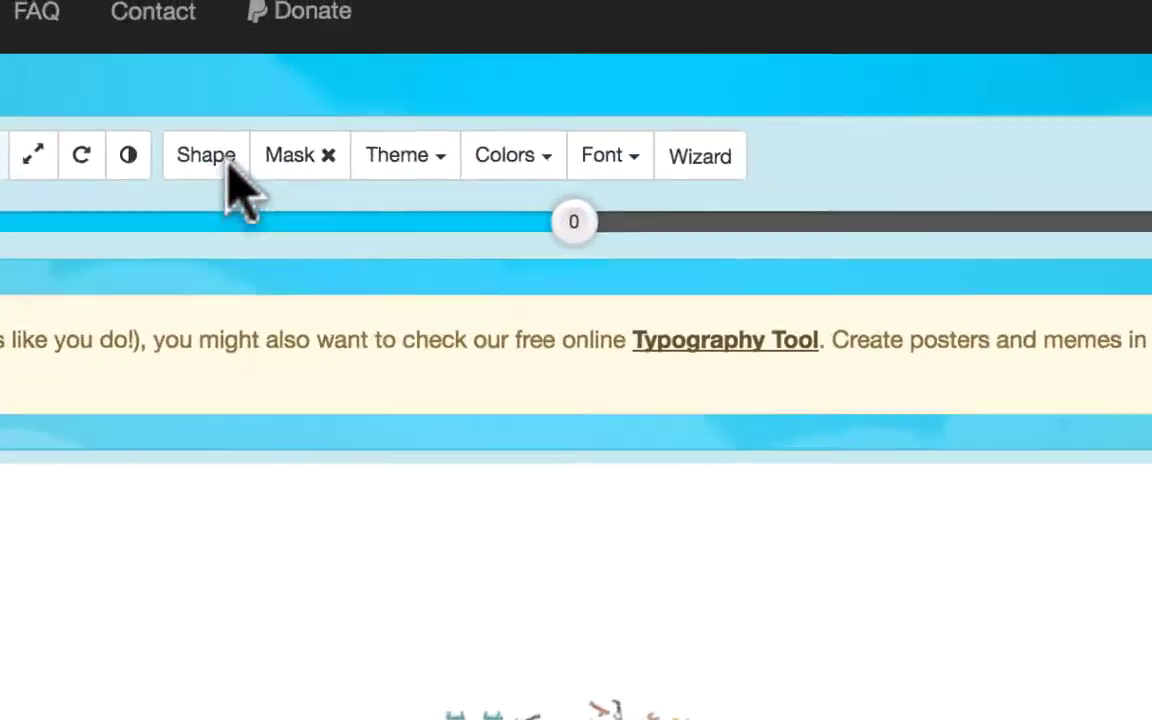
Step: Pick the speech-bubble icon from the Shapes gallery as the cloud's outline
click(206, 160)
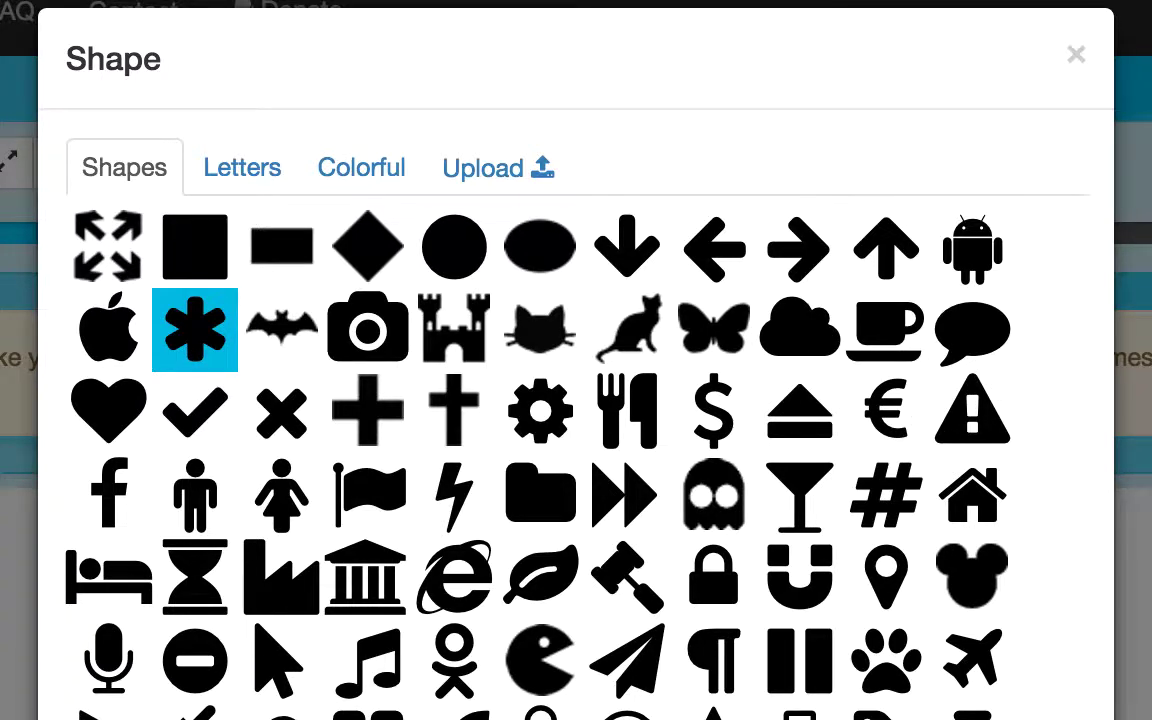
click(972, 330)
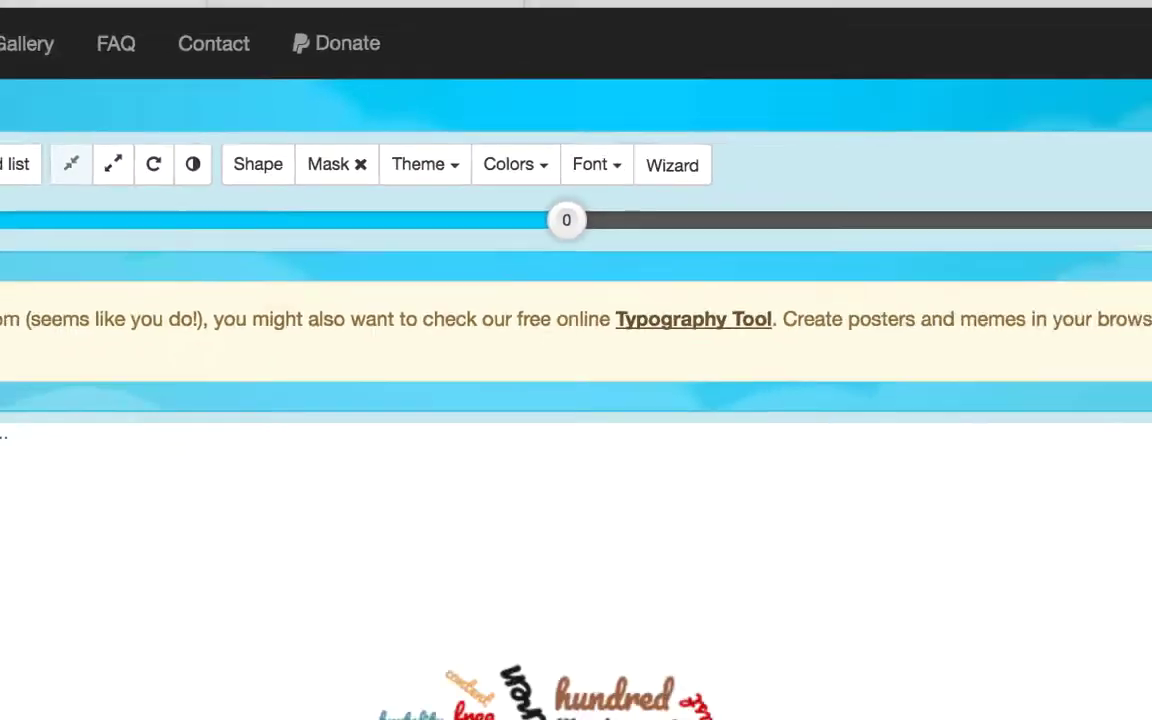
scroll(972, 571, down, 5)
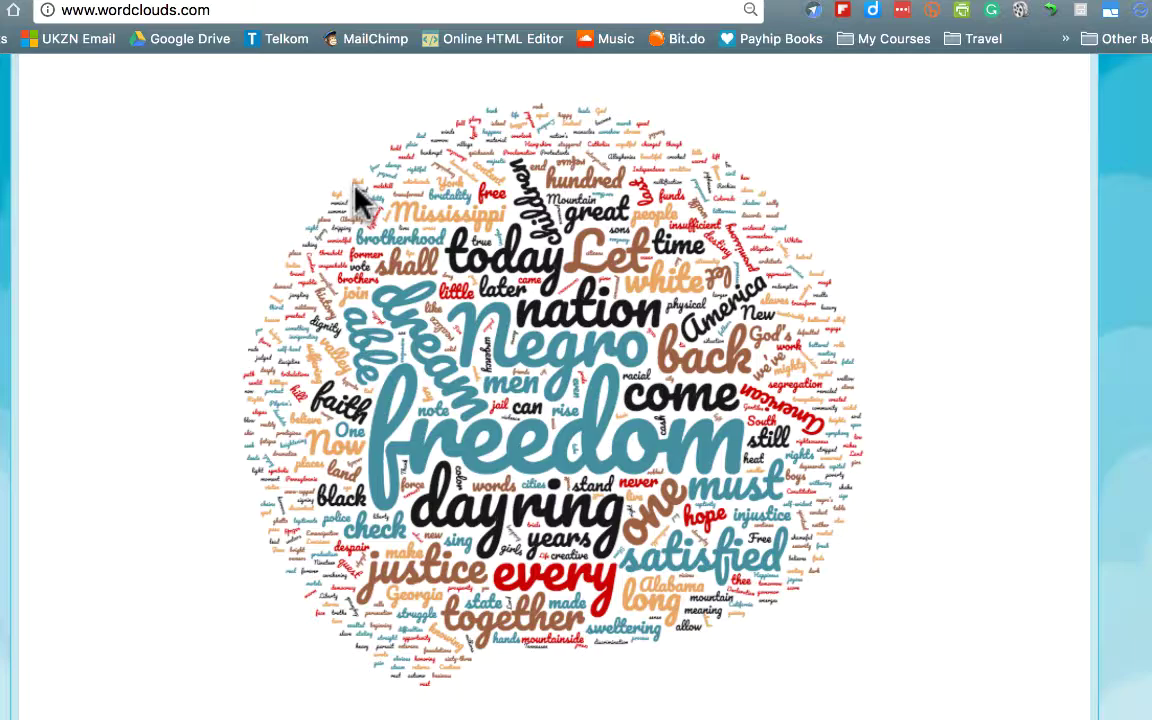
Step: Choose the rainbow icon from the Colorful shapes tab for the cloud
scroll(330, 185, up, 5)
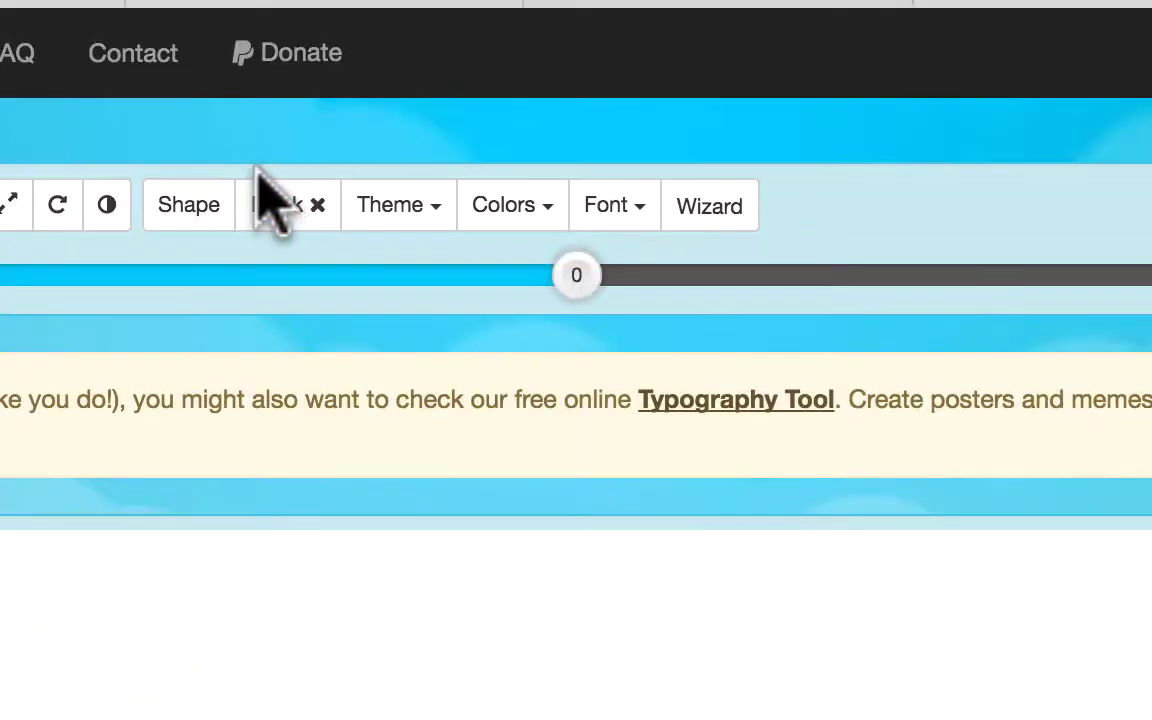
click(222, 205)
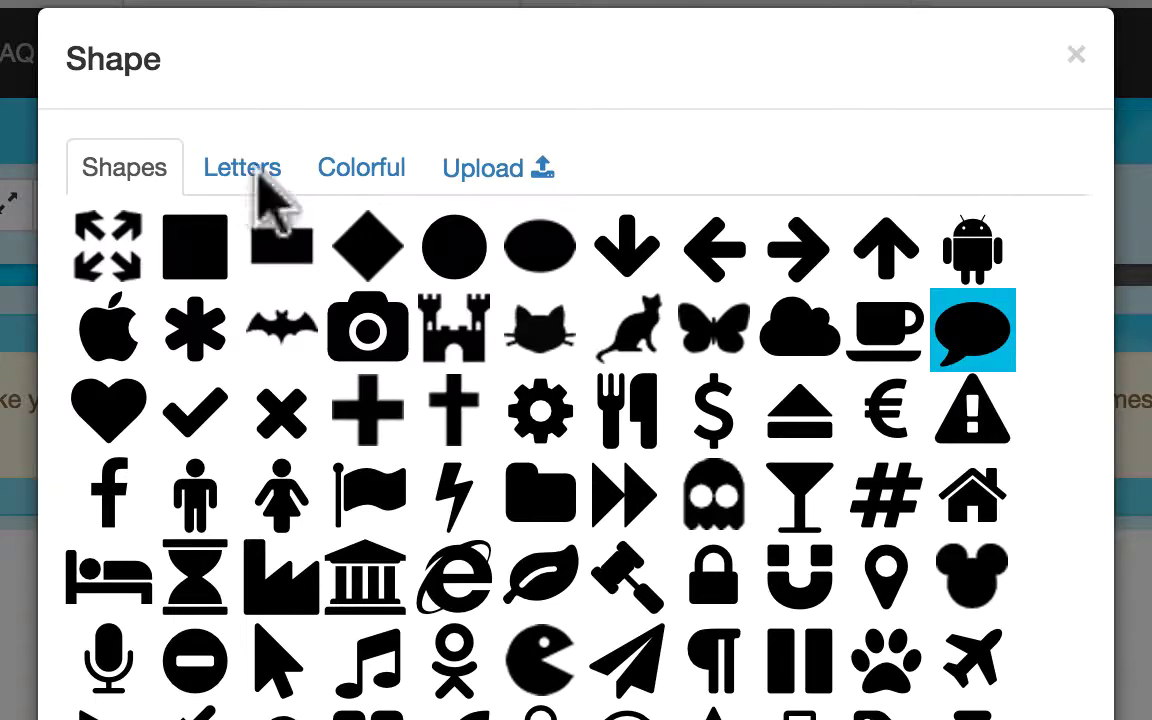
click(258, 172)
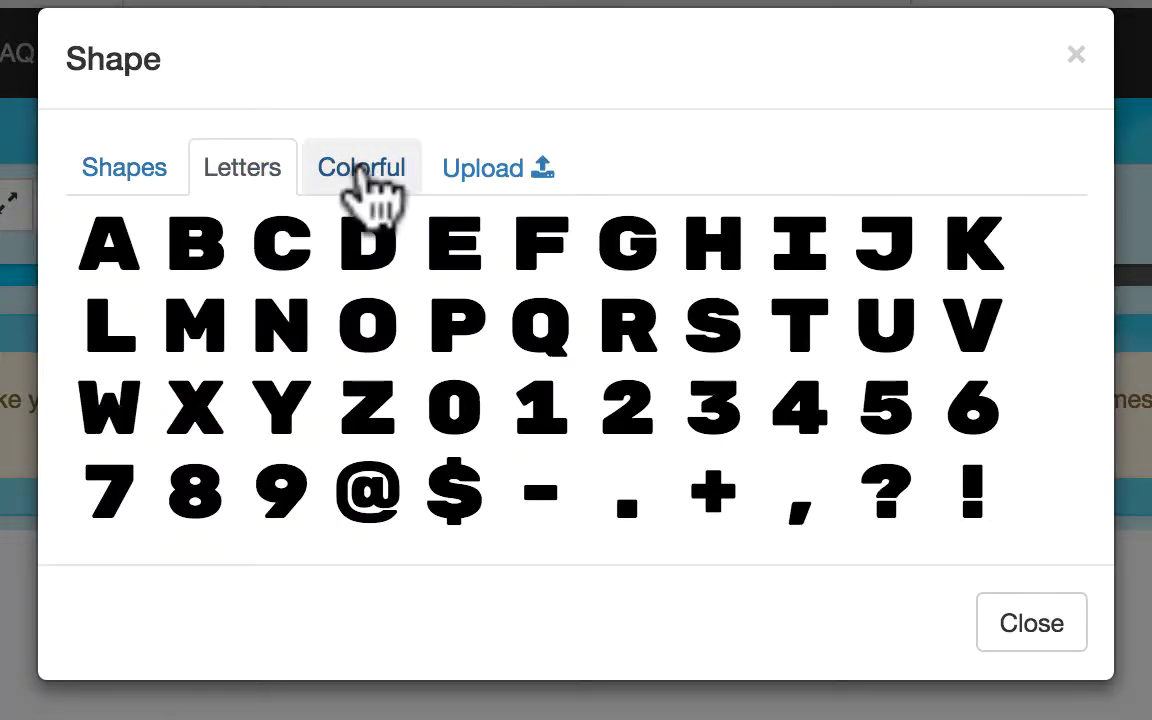
click(358, 172)
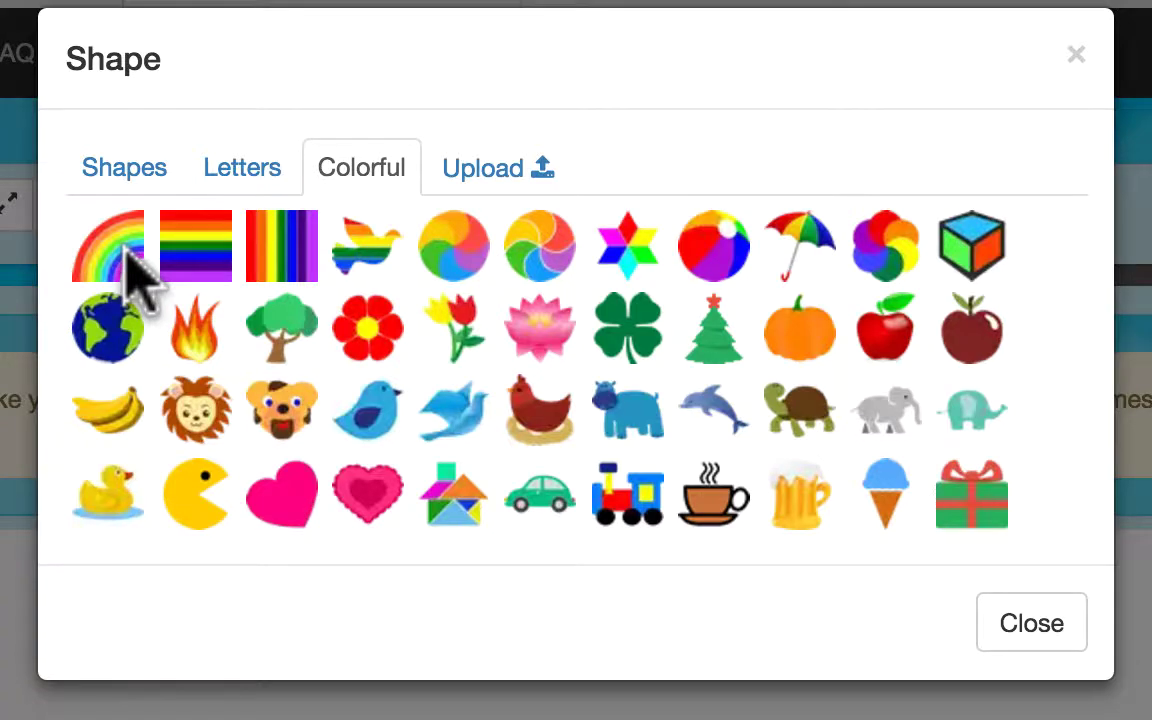
click(125, 250)
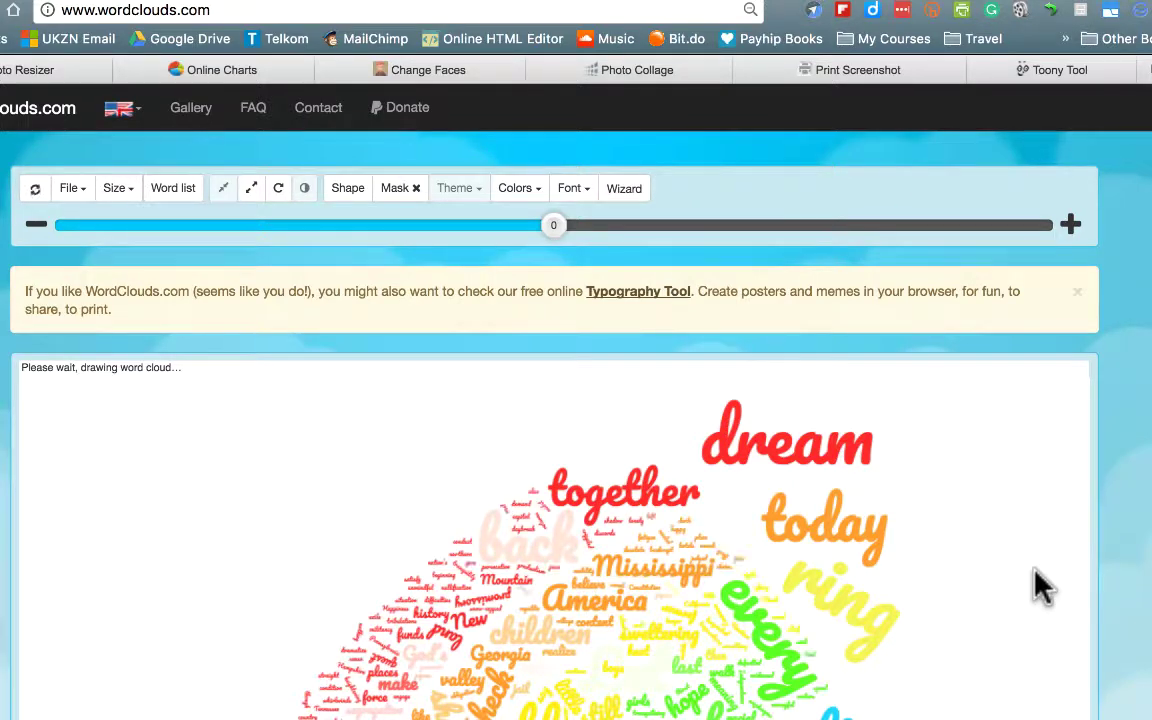
Step: Scroll over the finished rainbow-arc speech cloud to review it
scroll(1040, 588, down, 5)
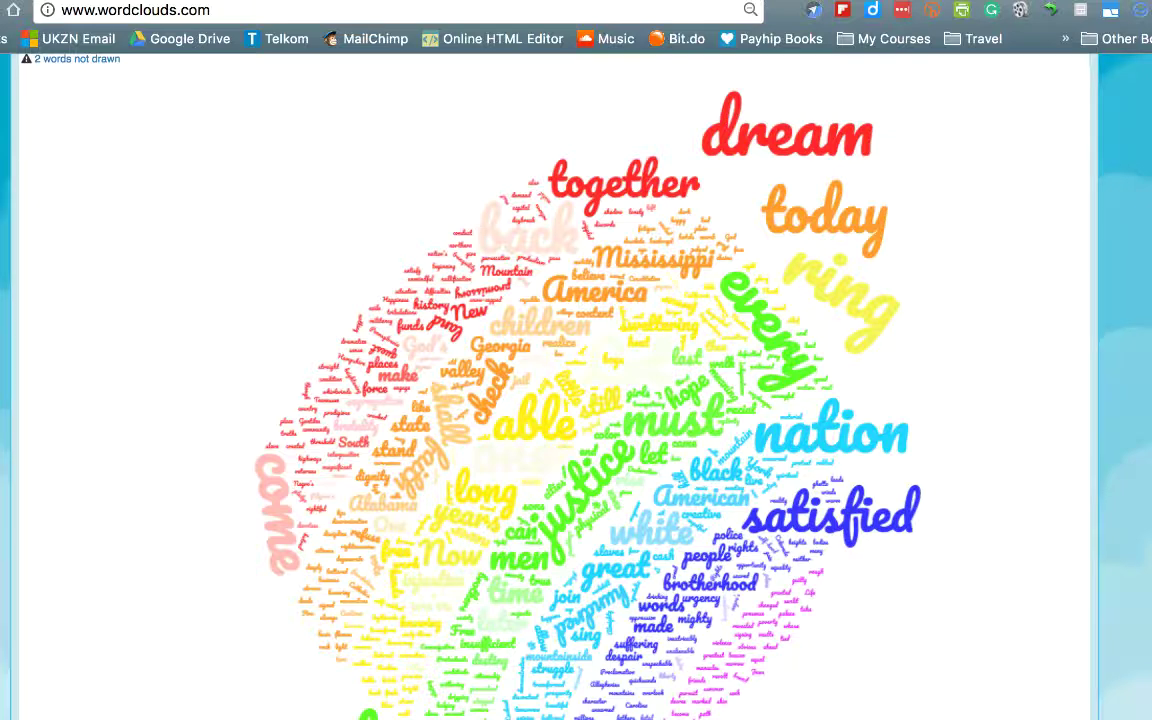
scroll(874, 290, down, 2)
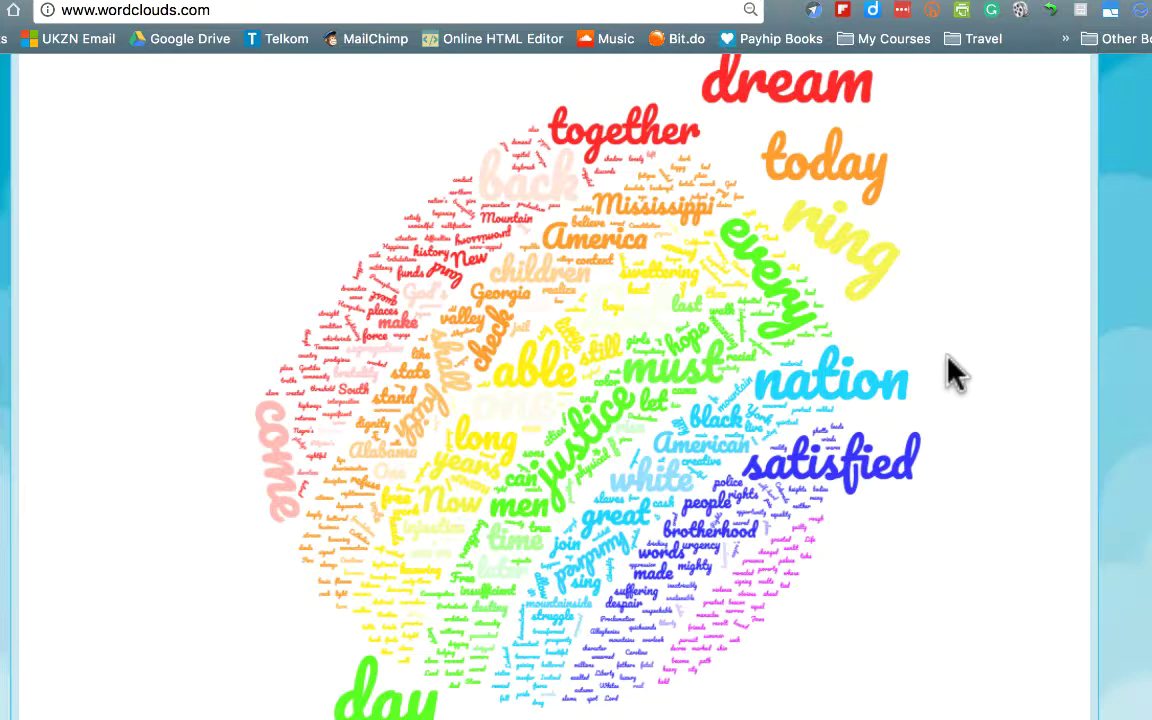
scroll(955, 373, up, 1)
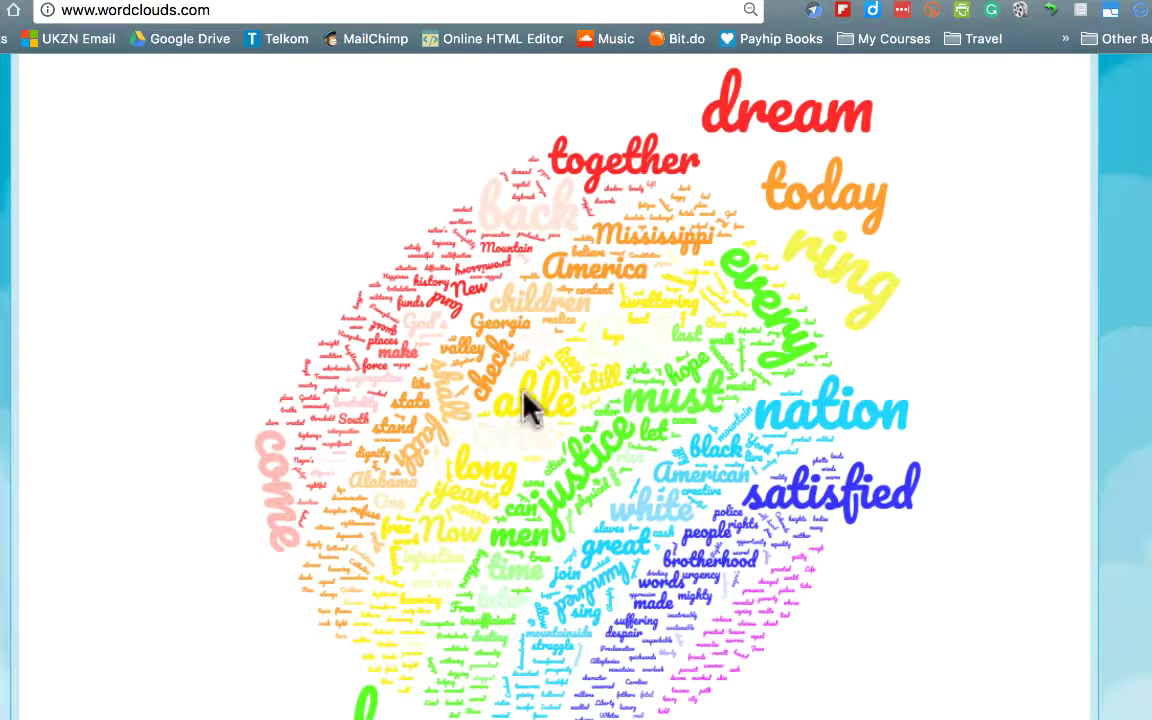
scroll(930, 437, down, 3)
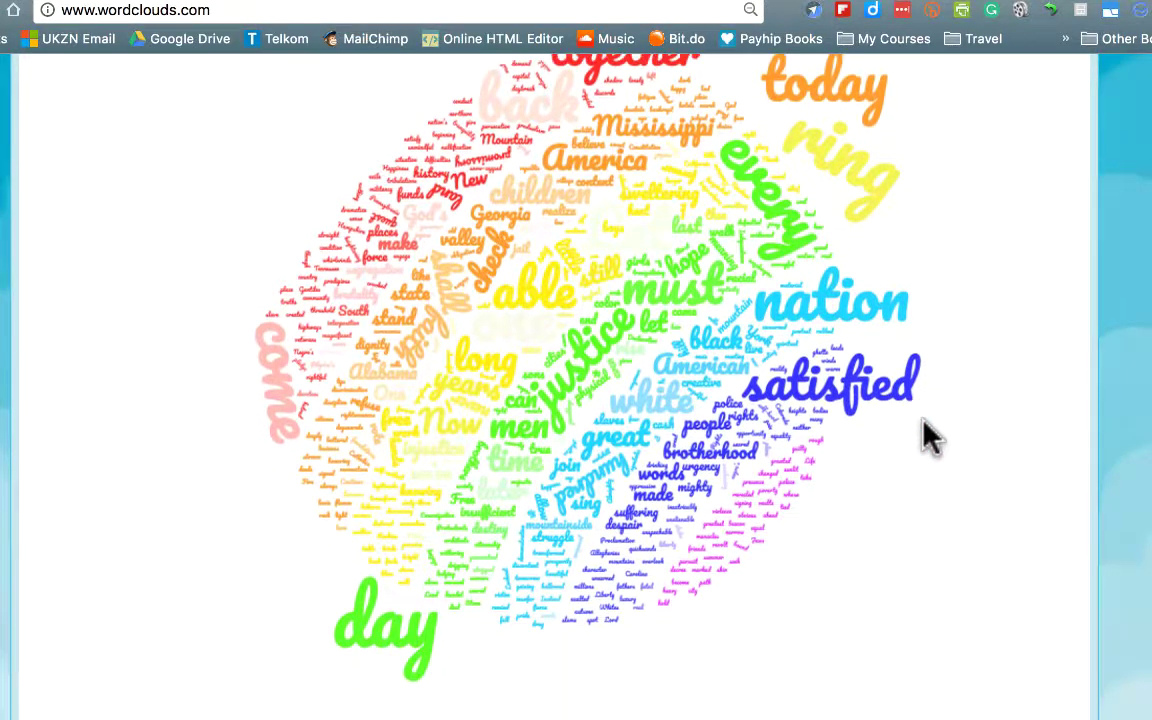
scroll(930, 437, up, 1)
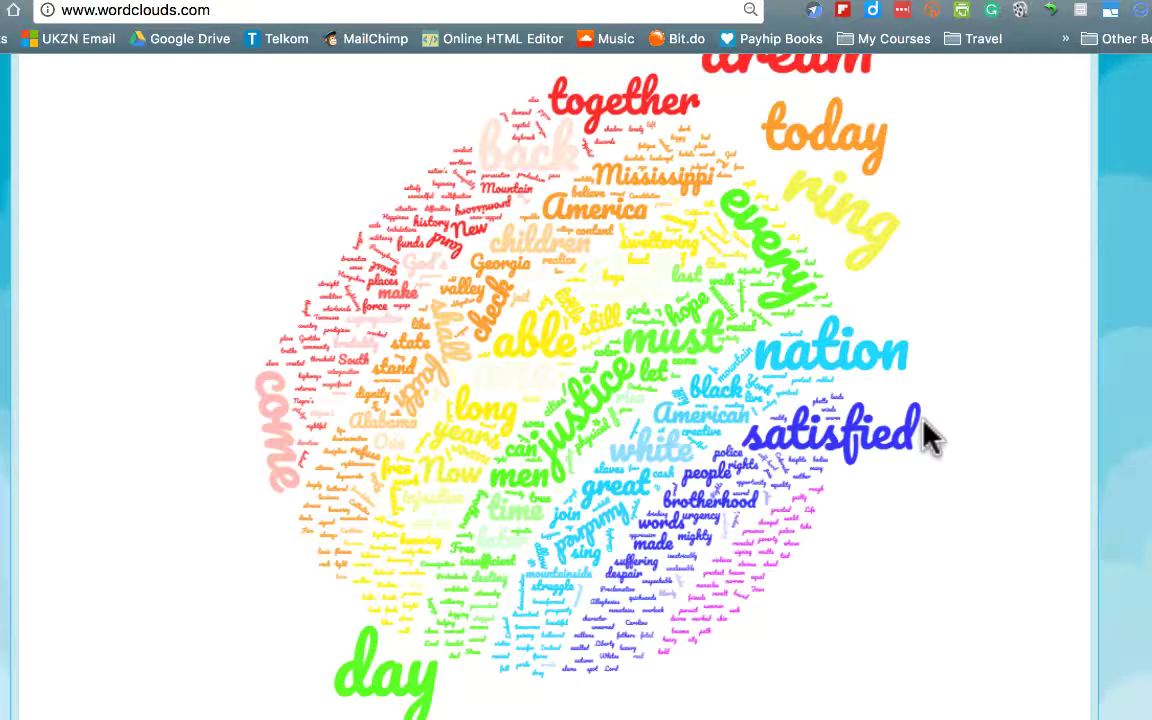
scroll(930, 437, up, 3)
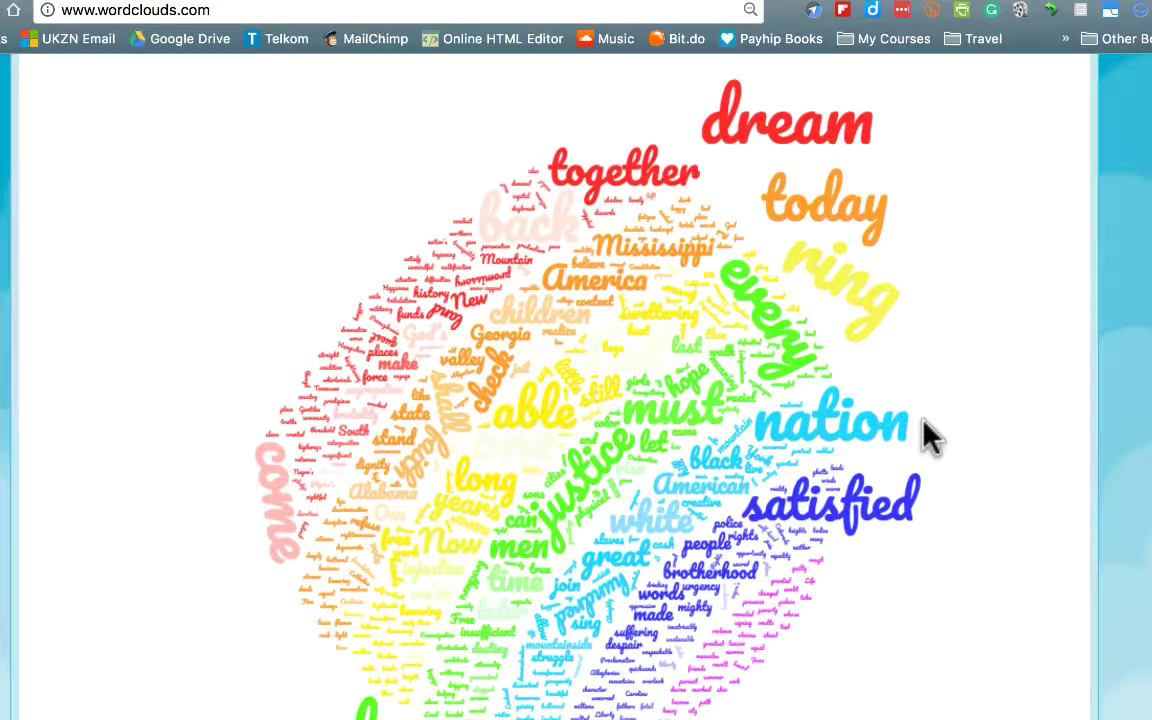
scroll(930, 437, down, 1)
scroll(930, 437, up, 6)
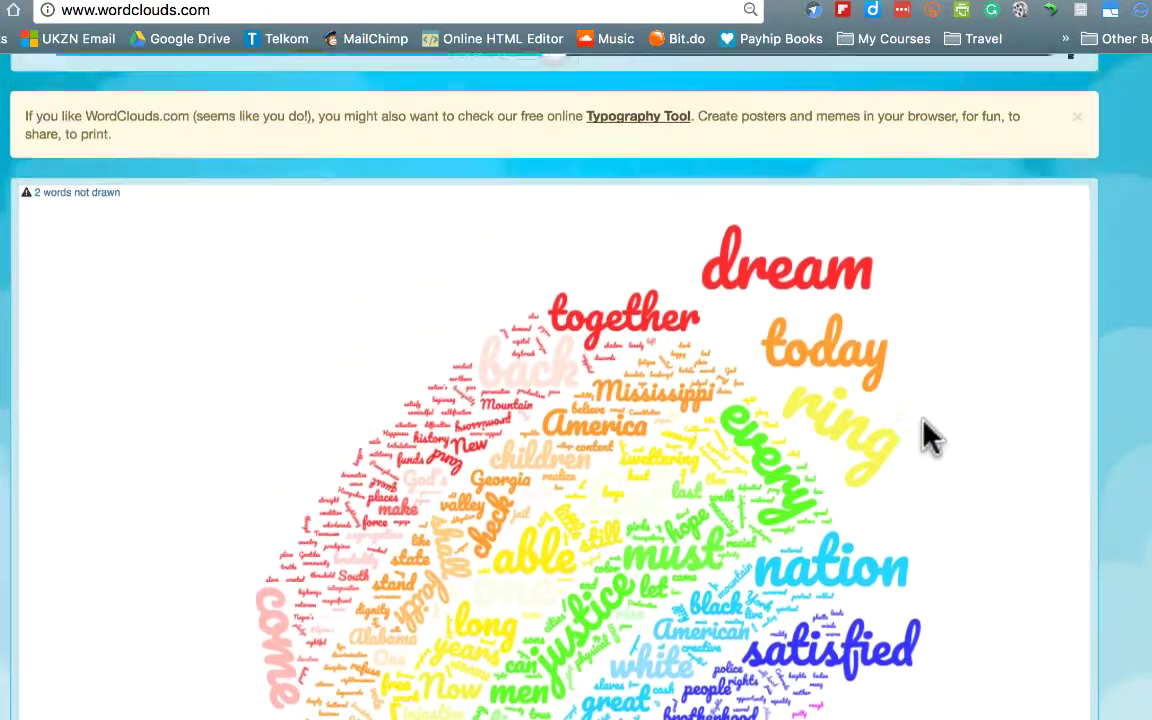
scroll(930, 437, up, 4)
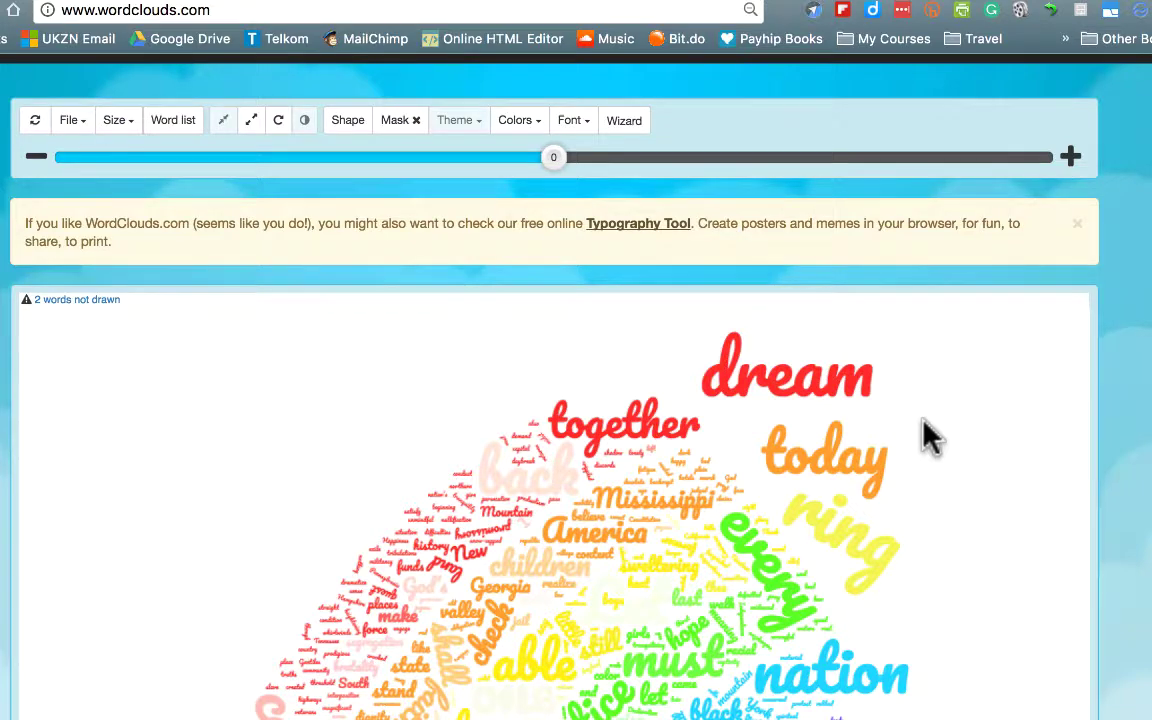
scroll(930, 437, down, 8)
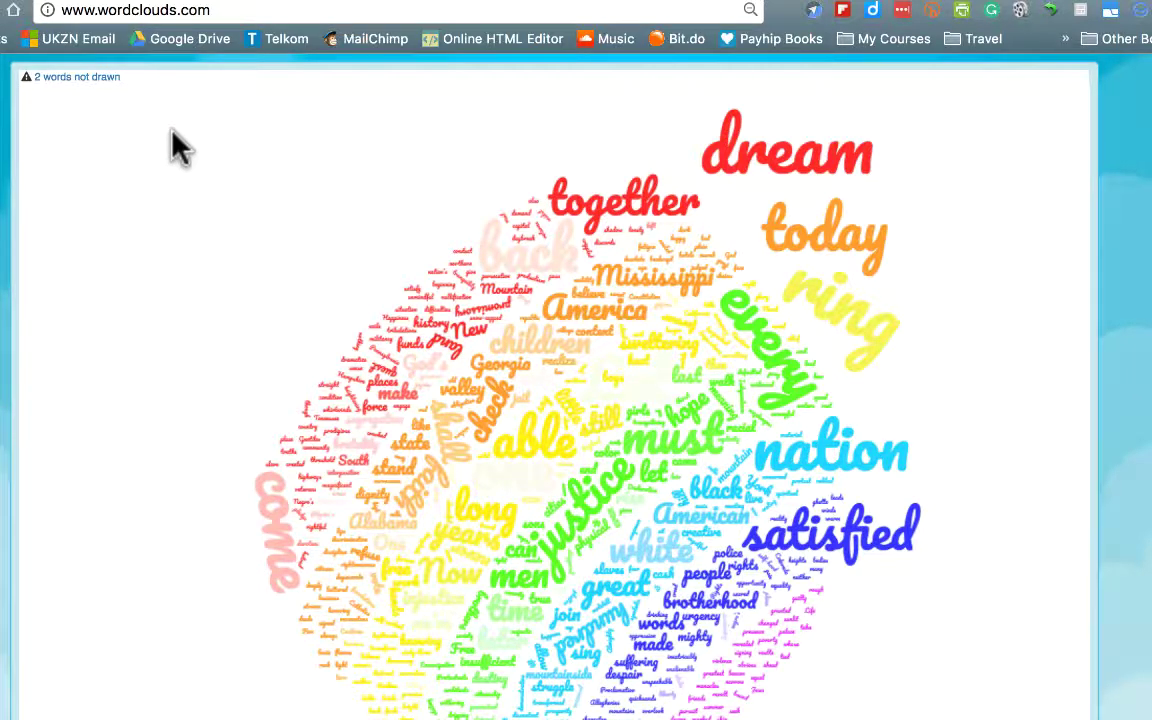
scroll(178, 146, up, 3)
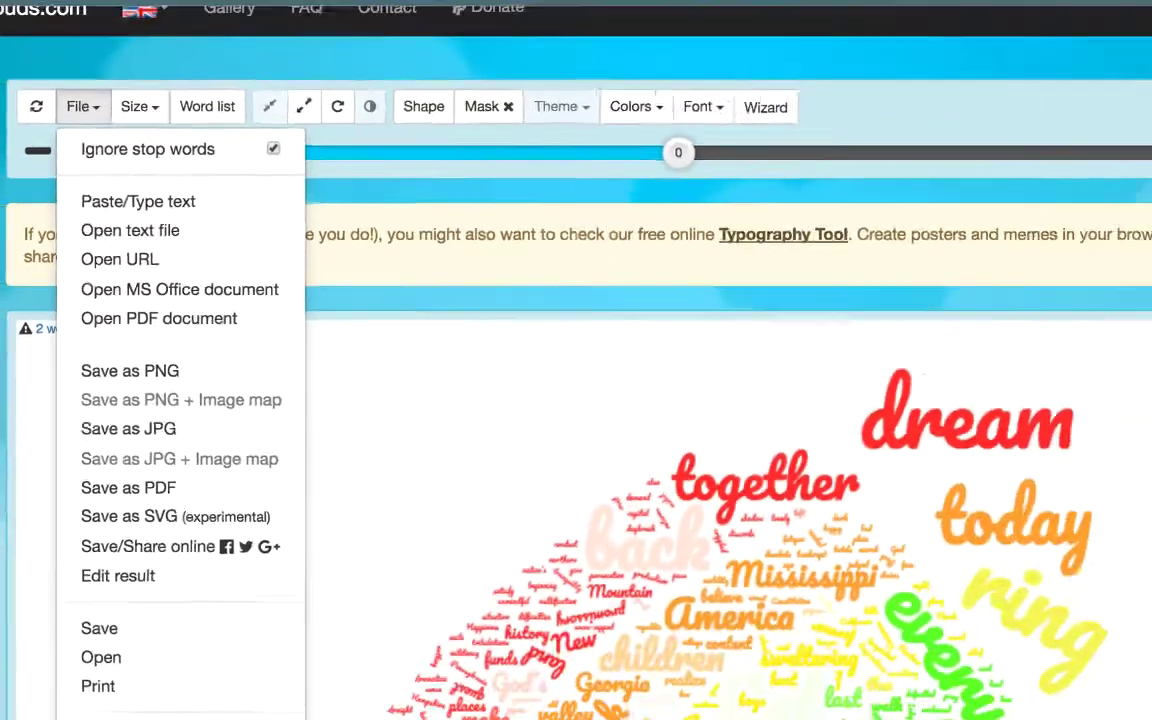
Step: Dismiss the PNG, JPG, PDF and SVG save options and scroll down to the full cloud
click(946, 586)
scroll(946, 586, down, 4)
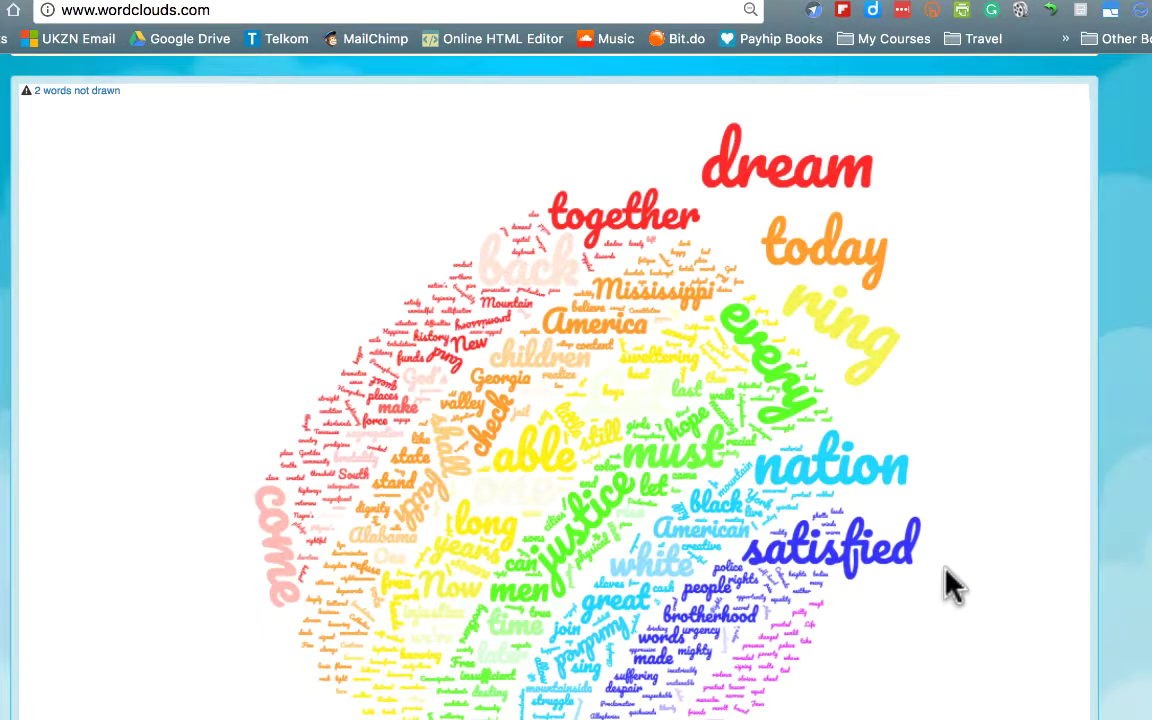
scroll(946, 572, down, 1)
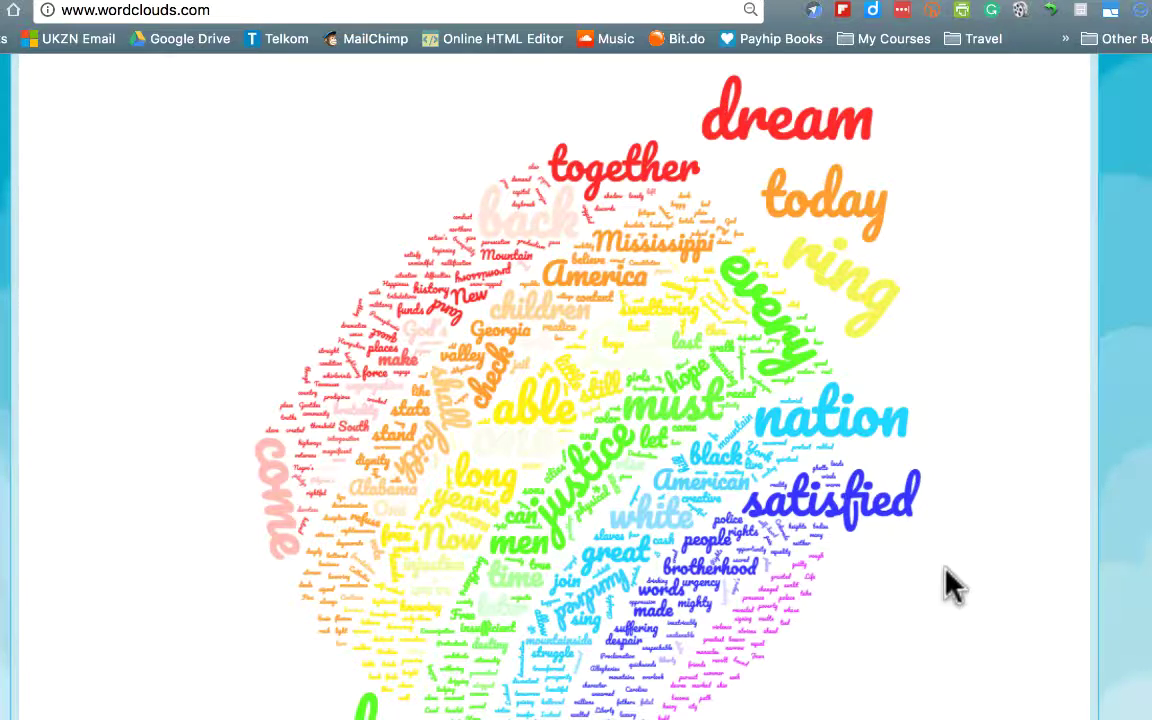